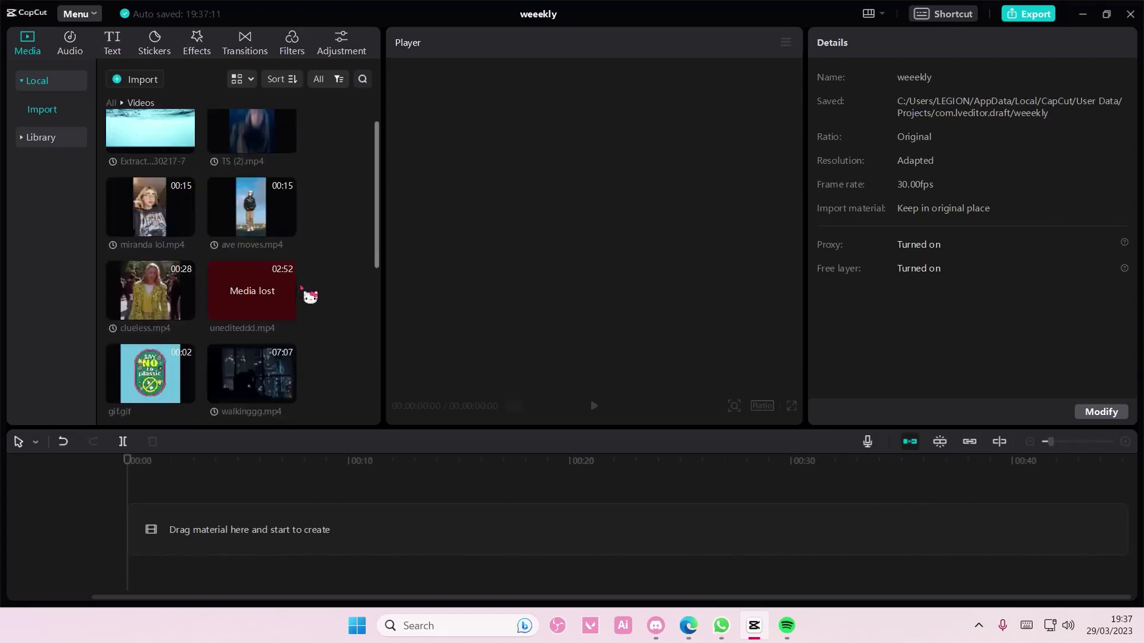
scroll(309, 296, down, 4)
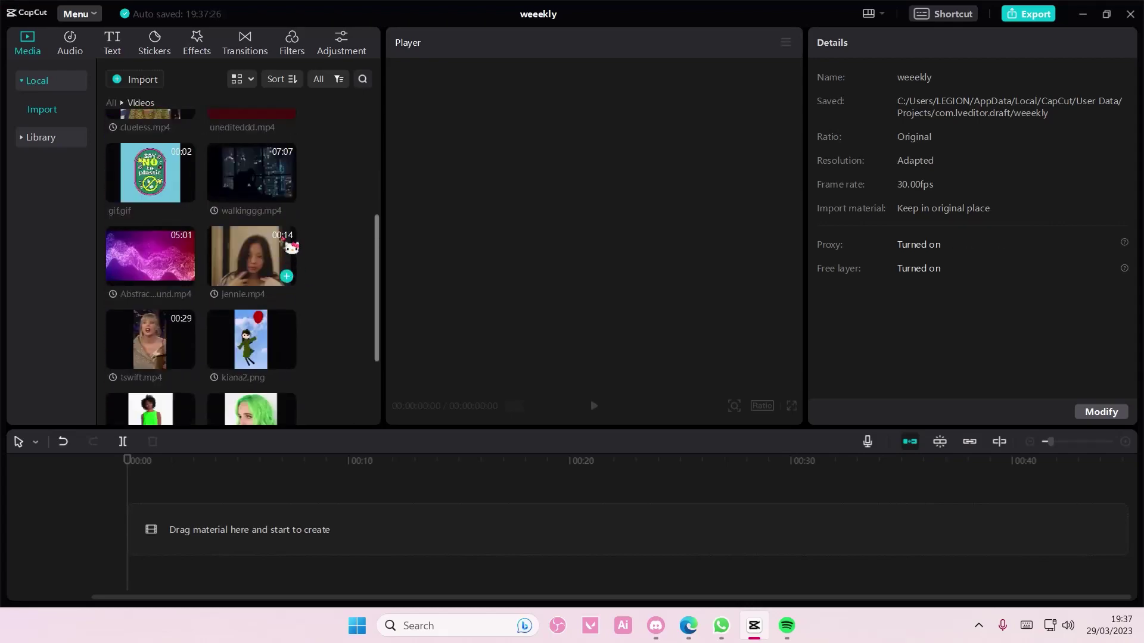
- Add walkinggg.mp4 to the timeline and trim both of its ends down to a clip of about 6 seconds
click(287, 193)
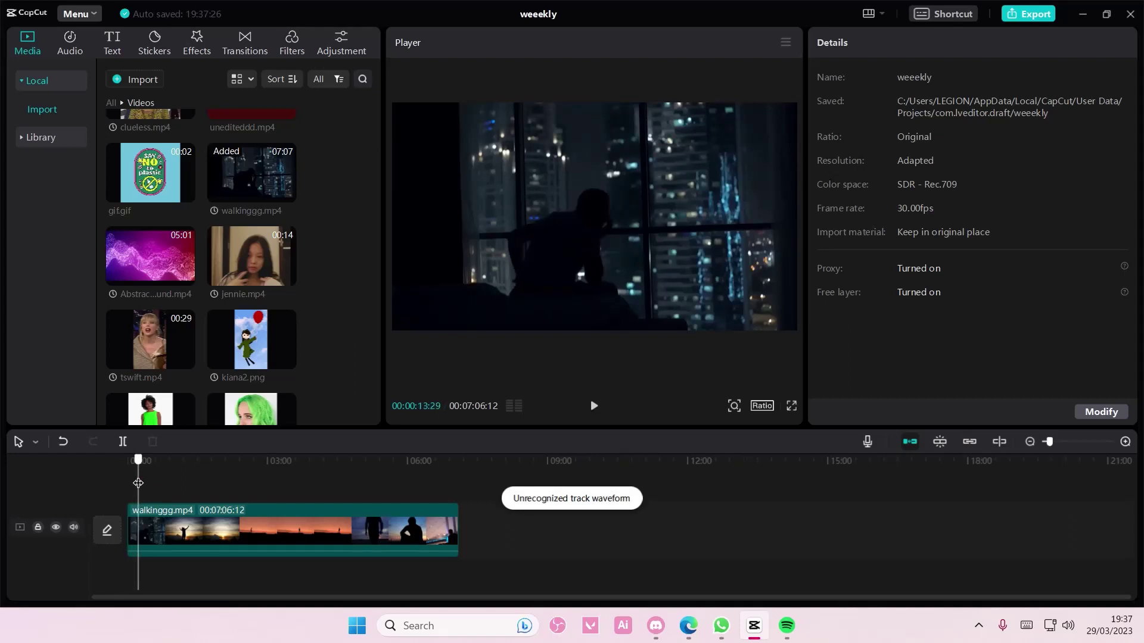
drag(138, 482, 164, 483)
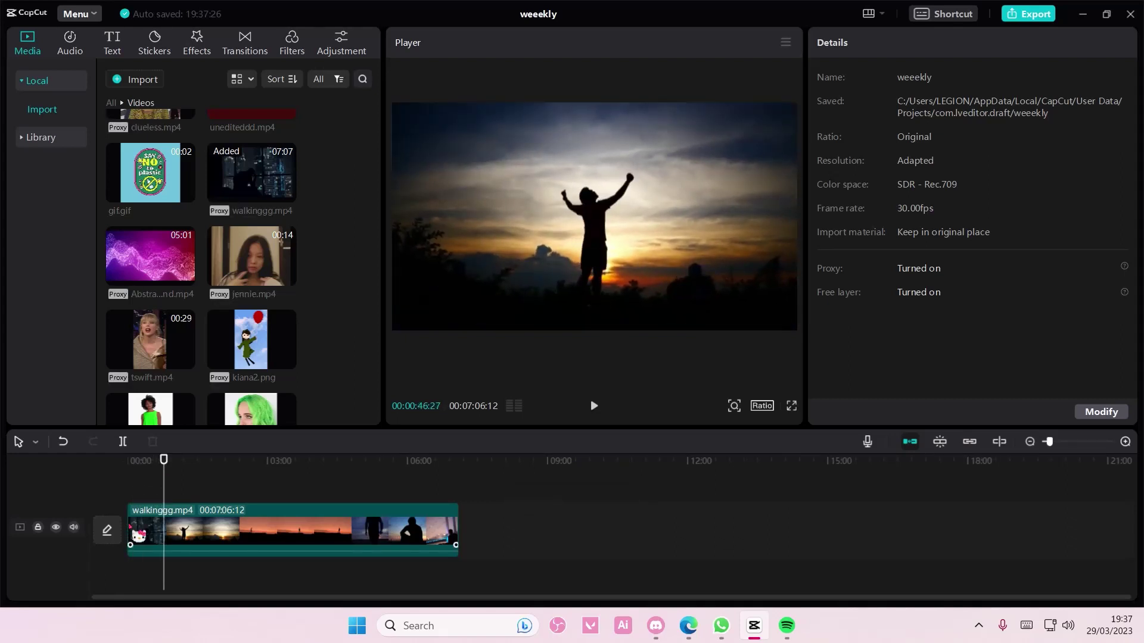
drag(130, 527, 178, 526)
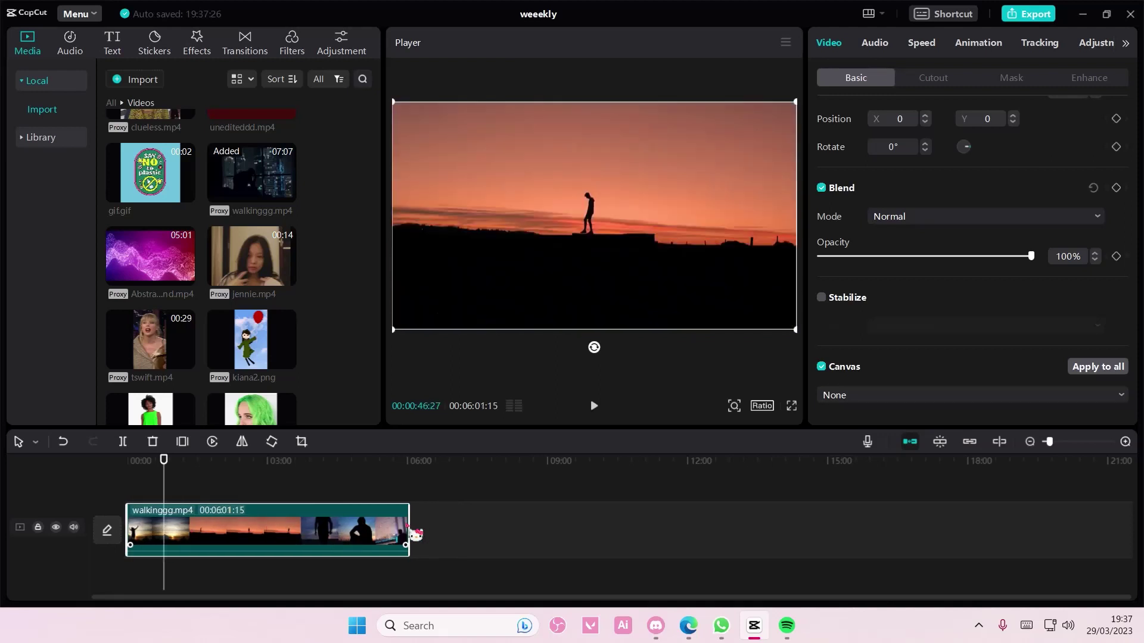
drag(409, 529, 130, 526)
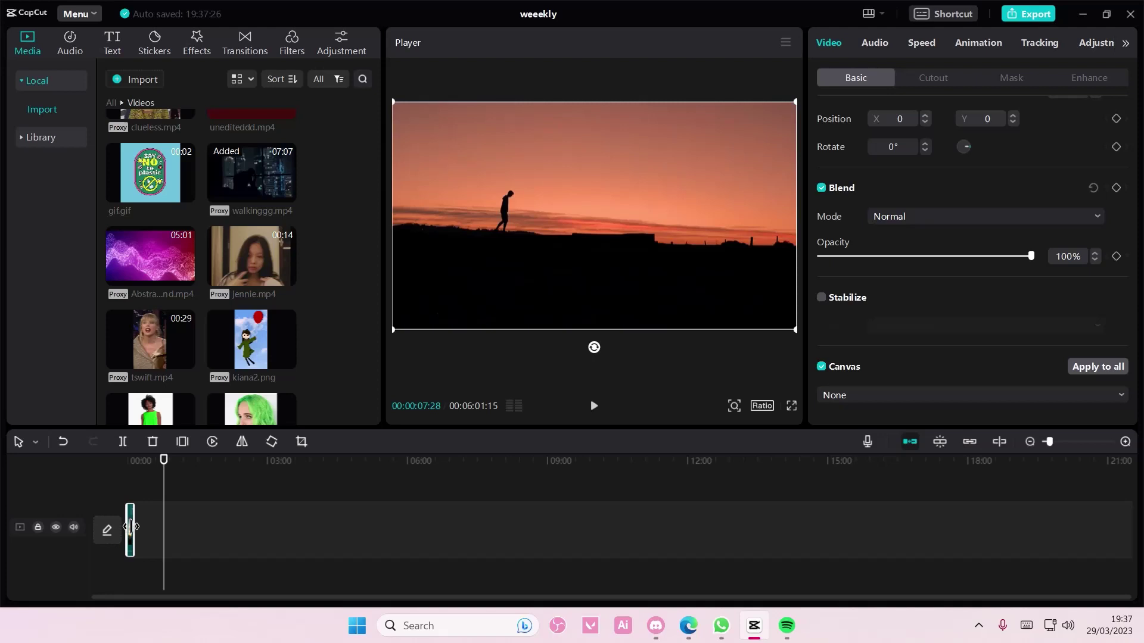
click(1064, 442)
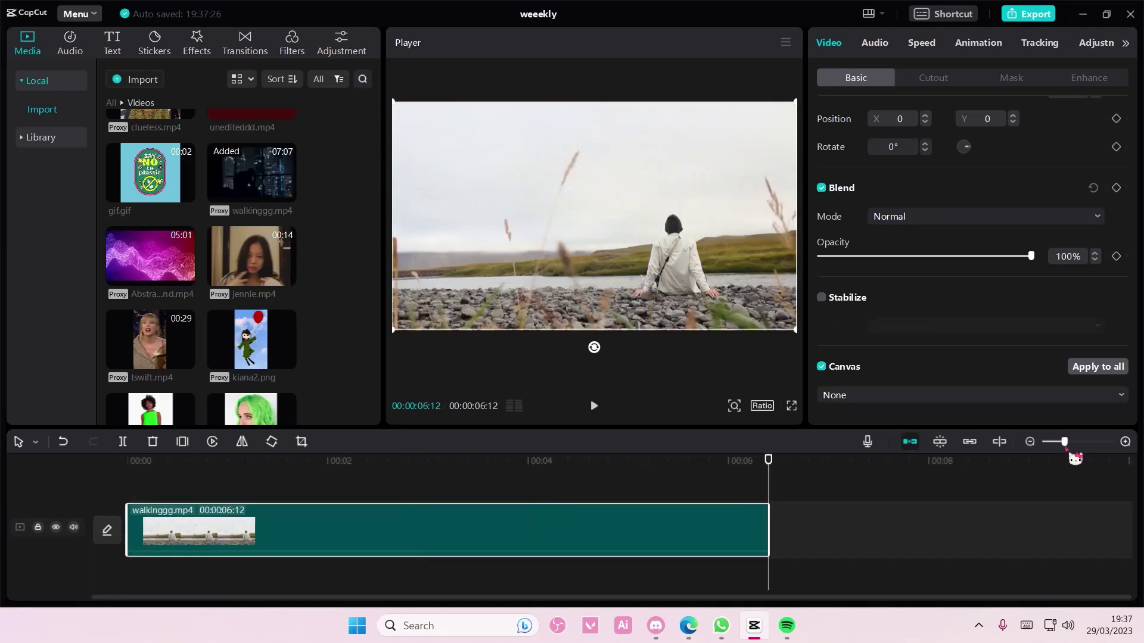
- Add a Position & Size keyframe at the very start of the clip
click(131, 458)
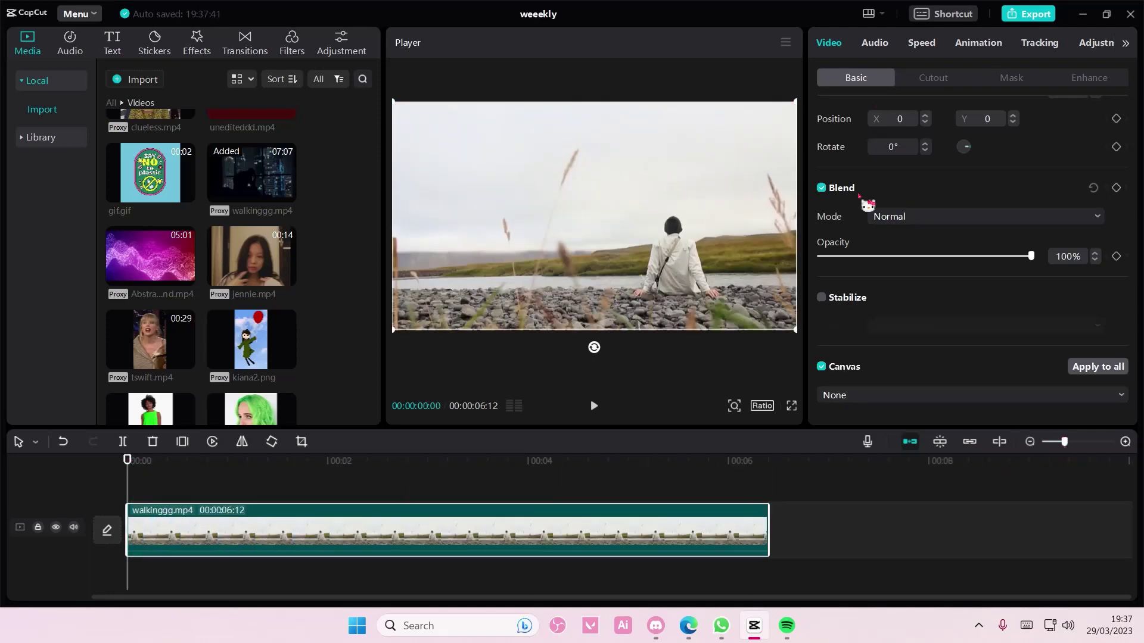
scroll(867, 204, up, 2)
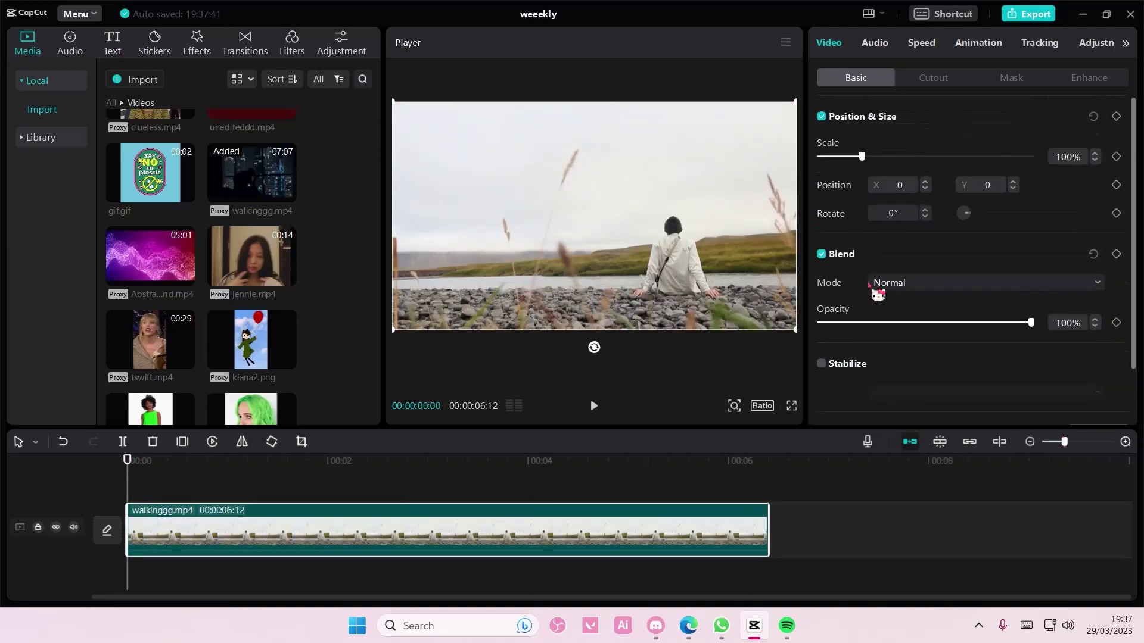
click(1116, 117)
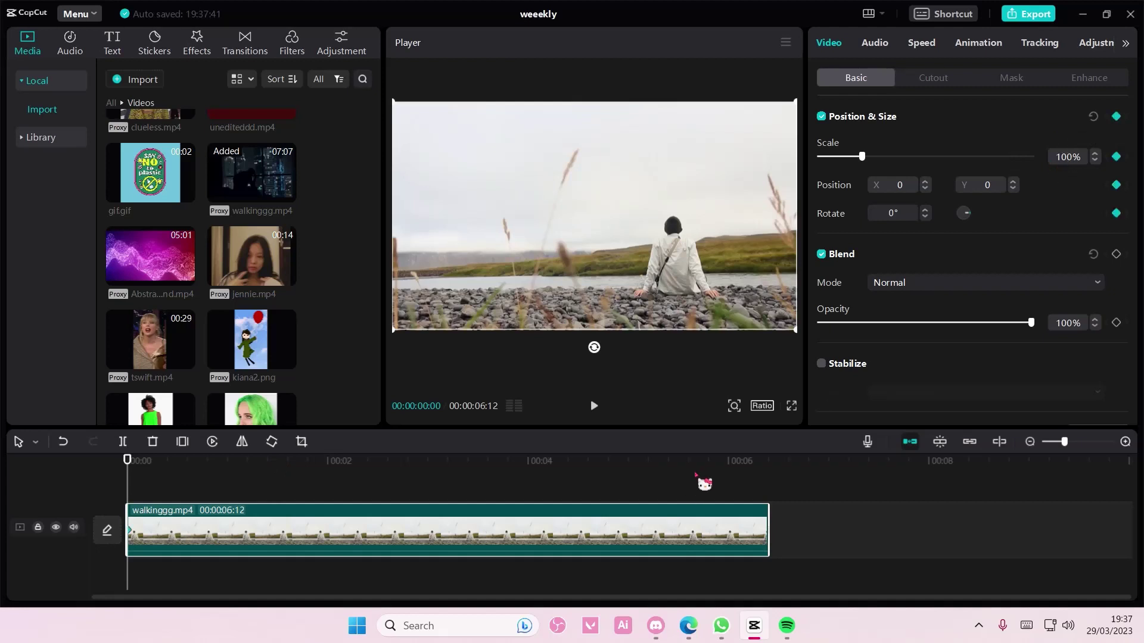
- At about 3 seconds, scale the clip to 166% and reposition it to about X -1180, Y 344 to centre the seated person
drag(130, 480, 437, 507)
drag(862, 156, 889, 157)
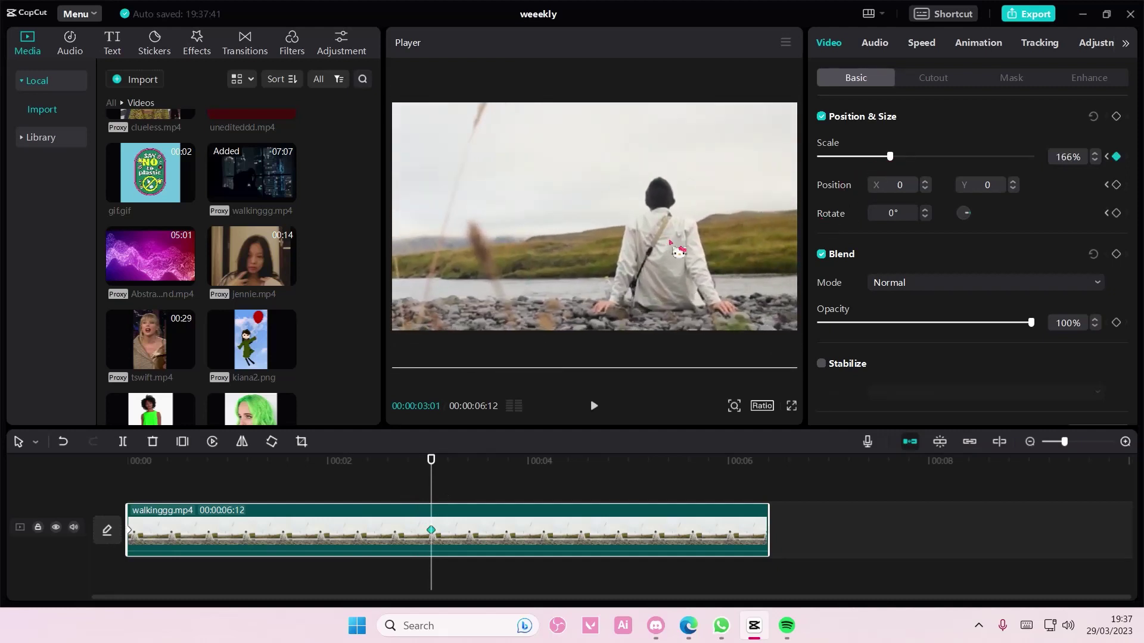
drag(613, 242, 612, 243)
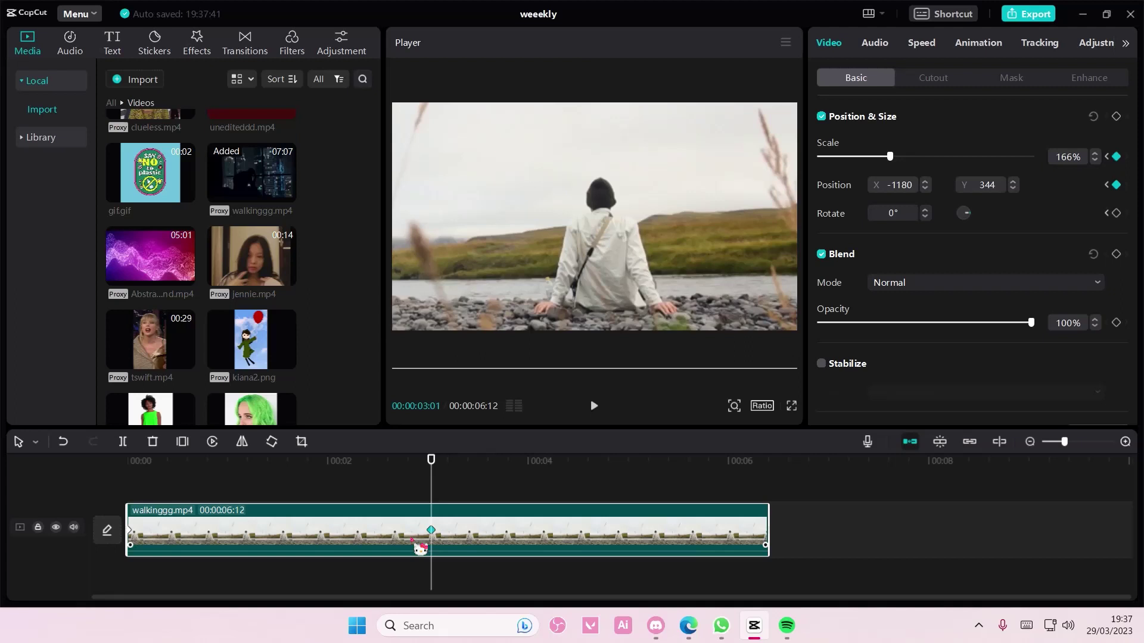
- At about 5.5 seconds, reset the clip's scale to 100% and its position to X 0, Y 0
drag(432, 486, 682, 512)
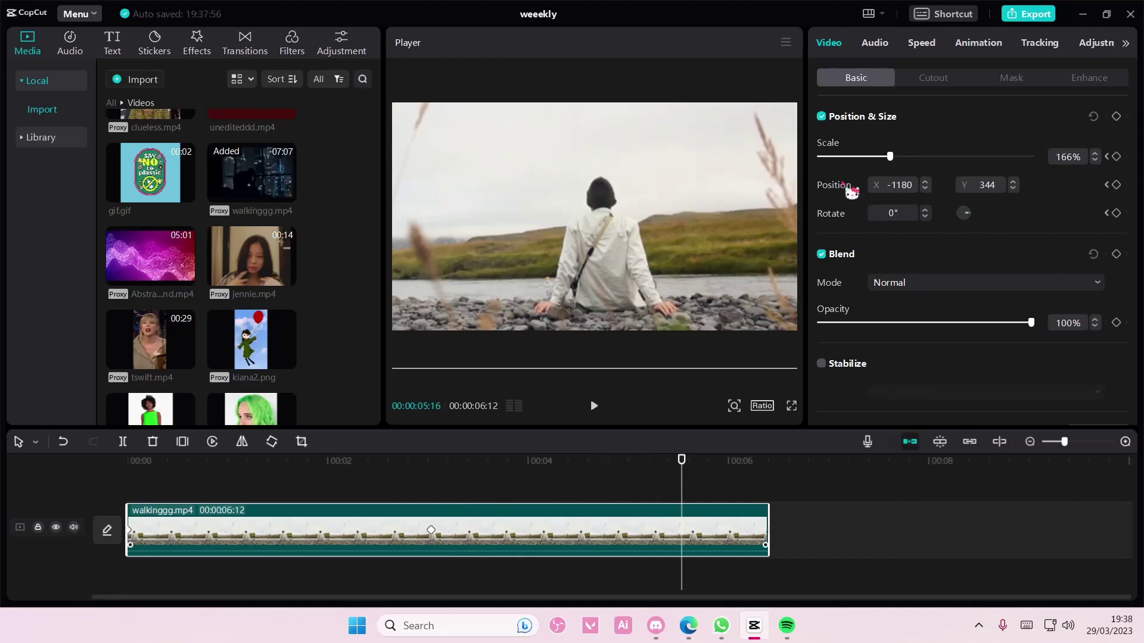
double_click(827, 144)
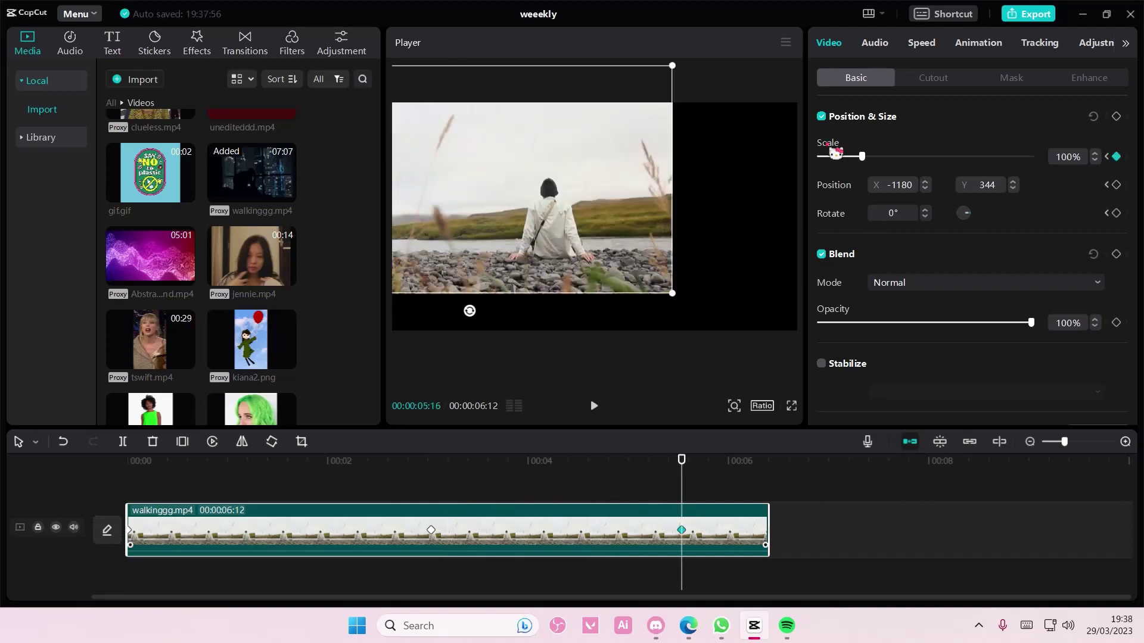
click(841, 191)
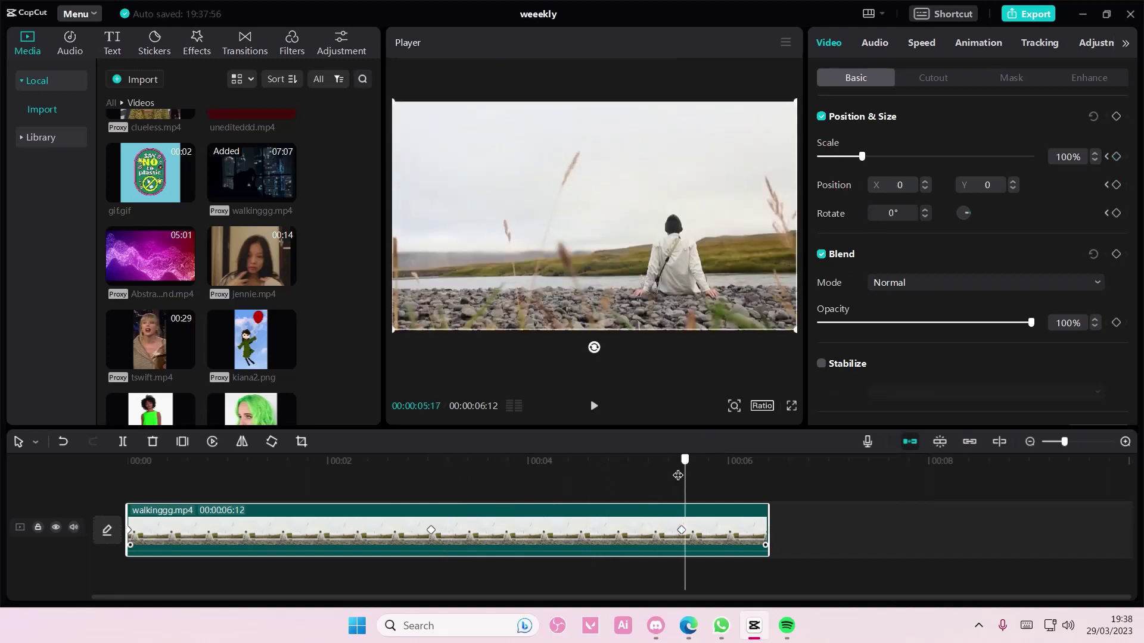
- Scrub back through the clip to check the animation between the second and third keyframes
drag(683, 473, 634, 493)
click(545, 500)
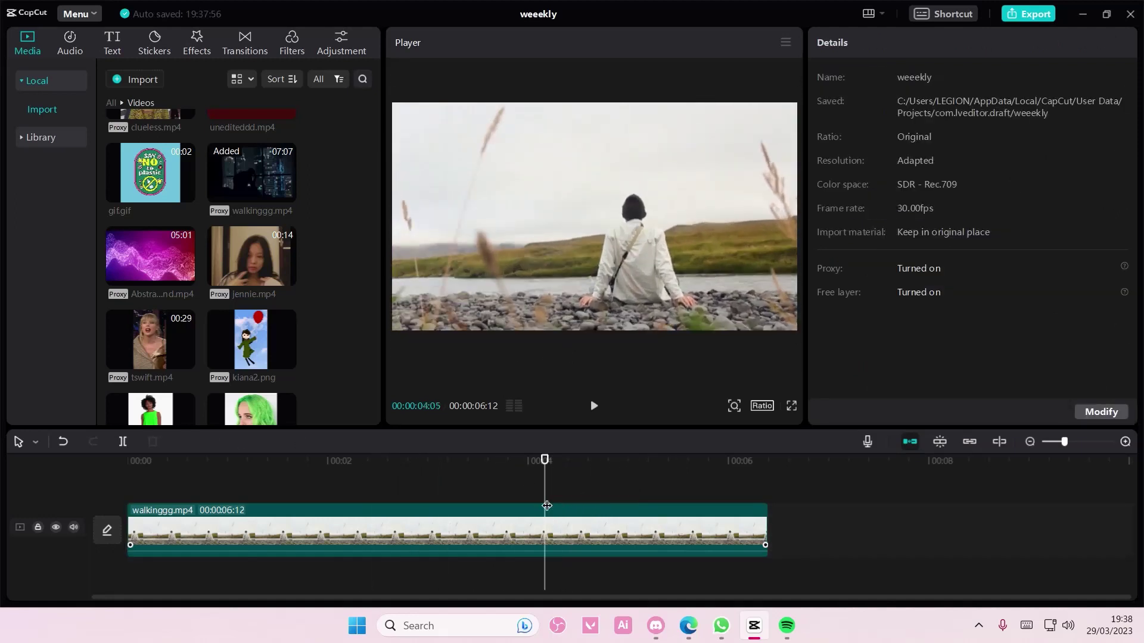
click(547, 505)
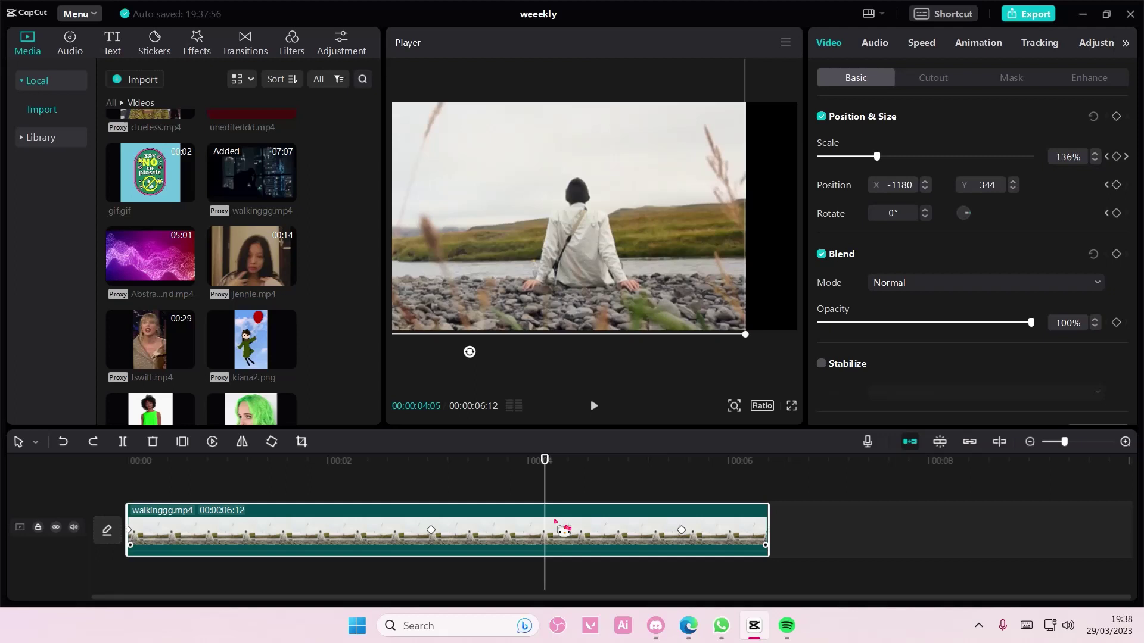
- Play the zoom animation from the start of the clip and mute the video track
drag(199, 489, 104, 499)
key(space)
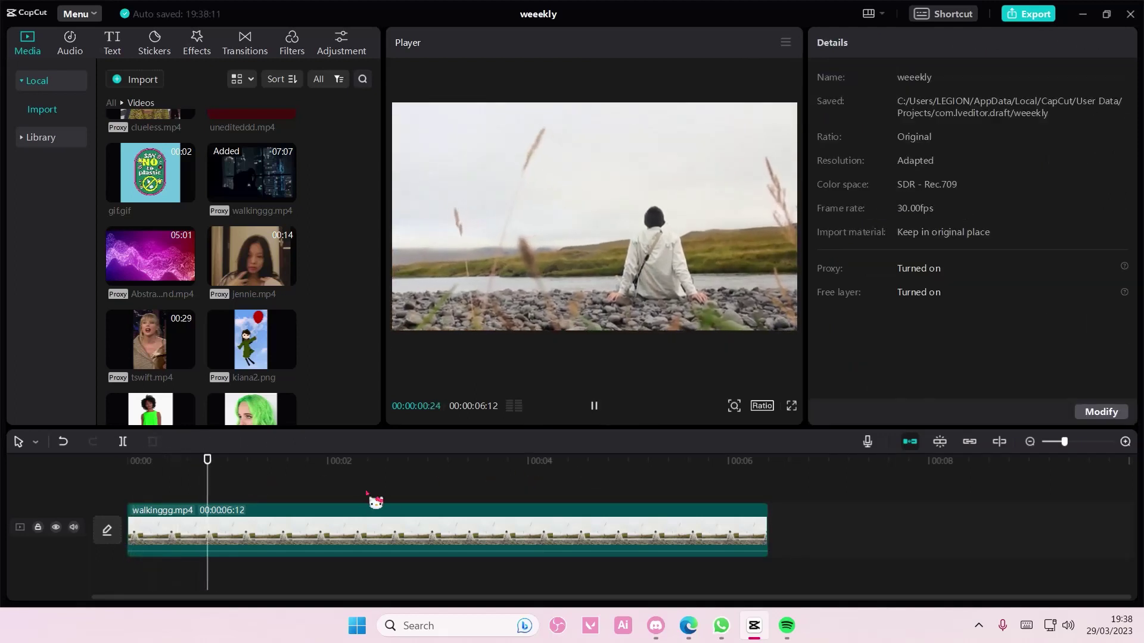
click(74, 527)
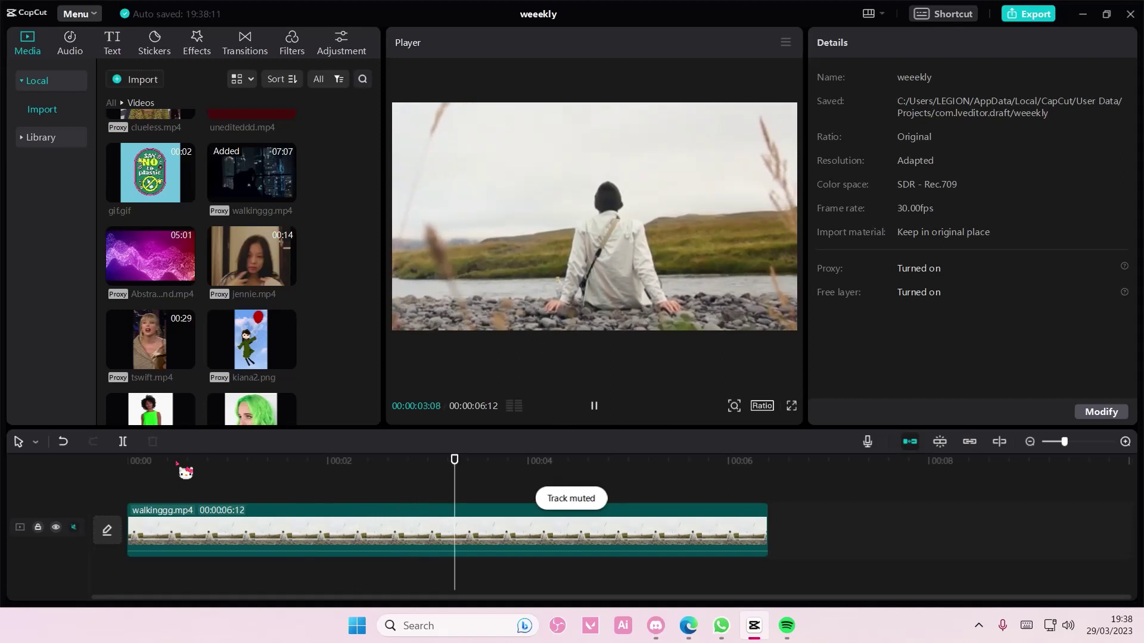
key(space)
- Clear the zoom keyframes and add a fresh Position & Size keyframe at the clip's start, keeping the rotation there at 0°
drag(199, 480, 124, 489)
click(298, 535)
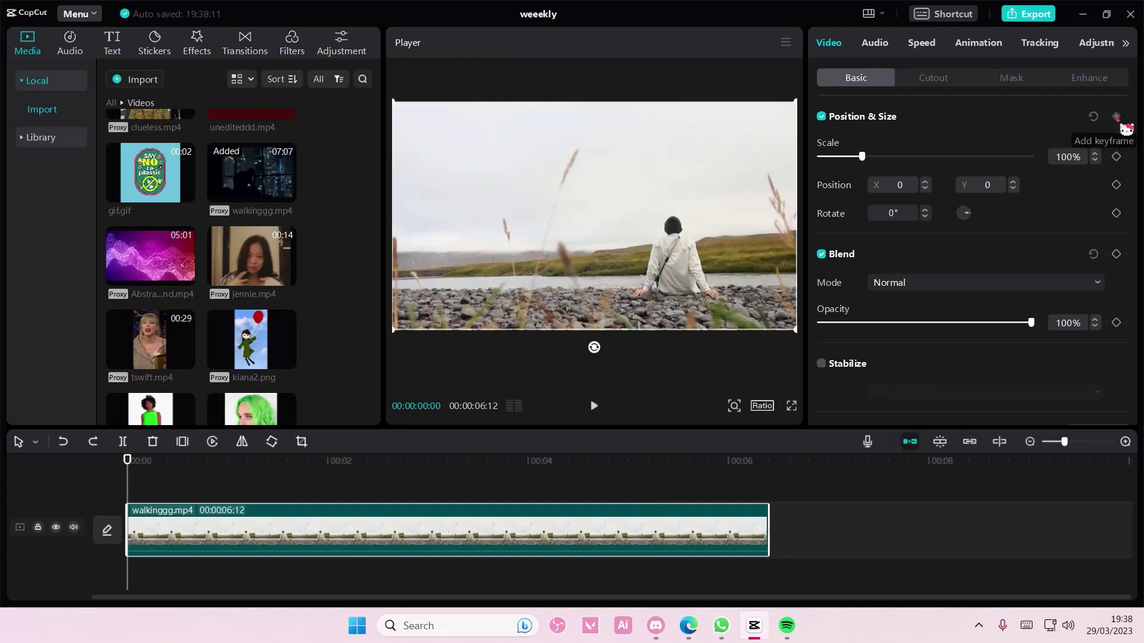
click(1117, 117)
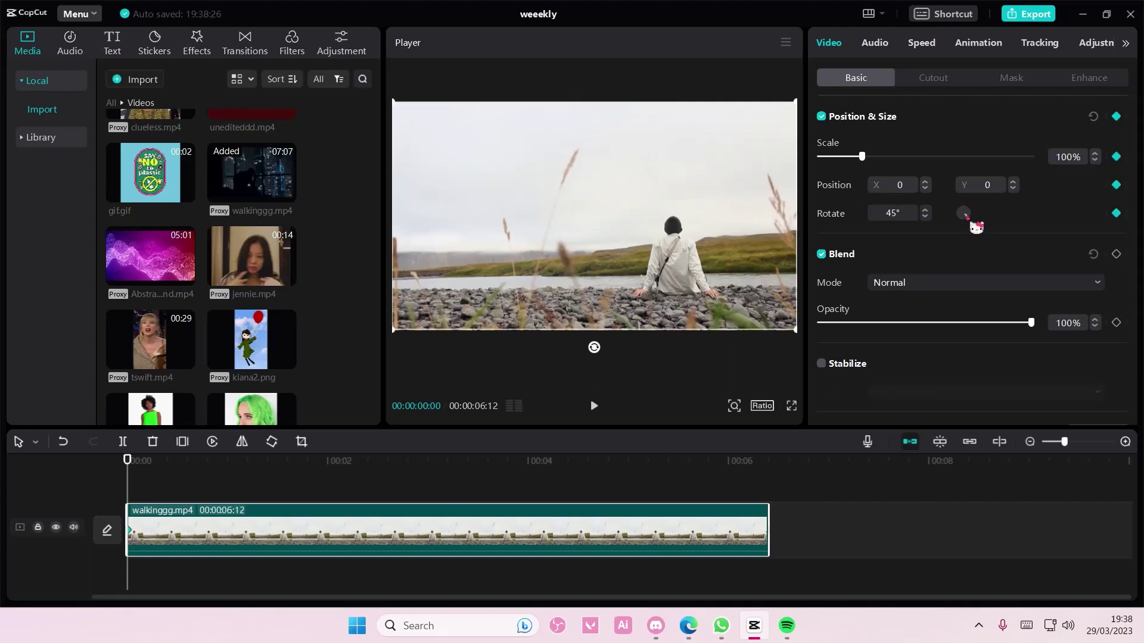
key(ctrl+z)
- Rotate the clip by about 180° with the playhead at about 00:00:02:27
drag(130, 471, 417, 476)
drag(975, 226, 942, 212)
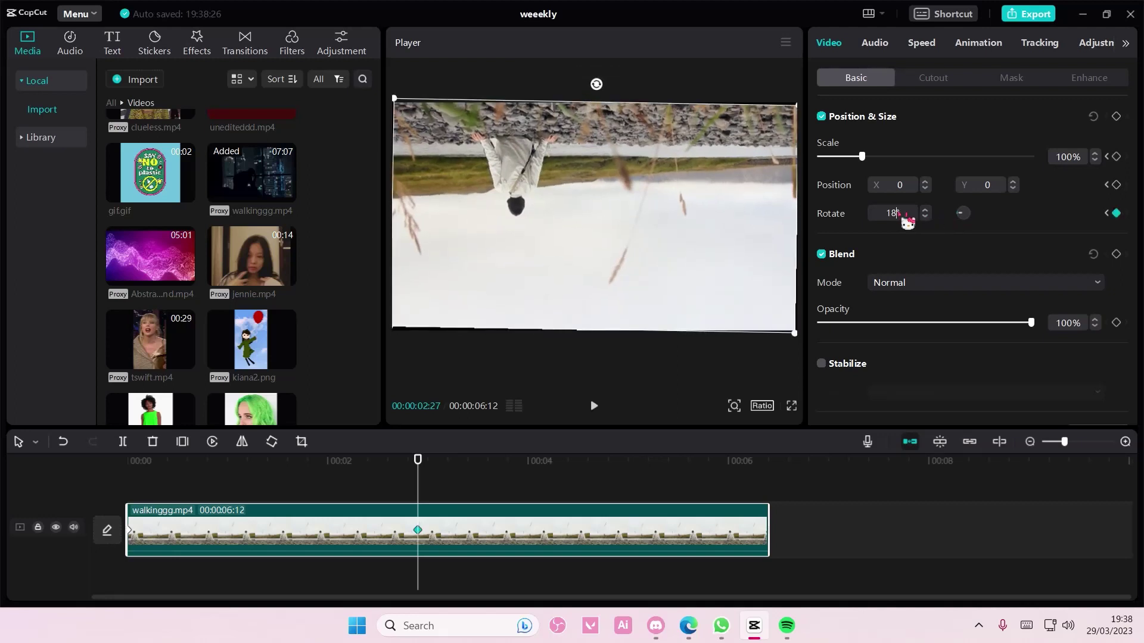
key(Return)
click(347, 475)
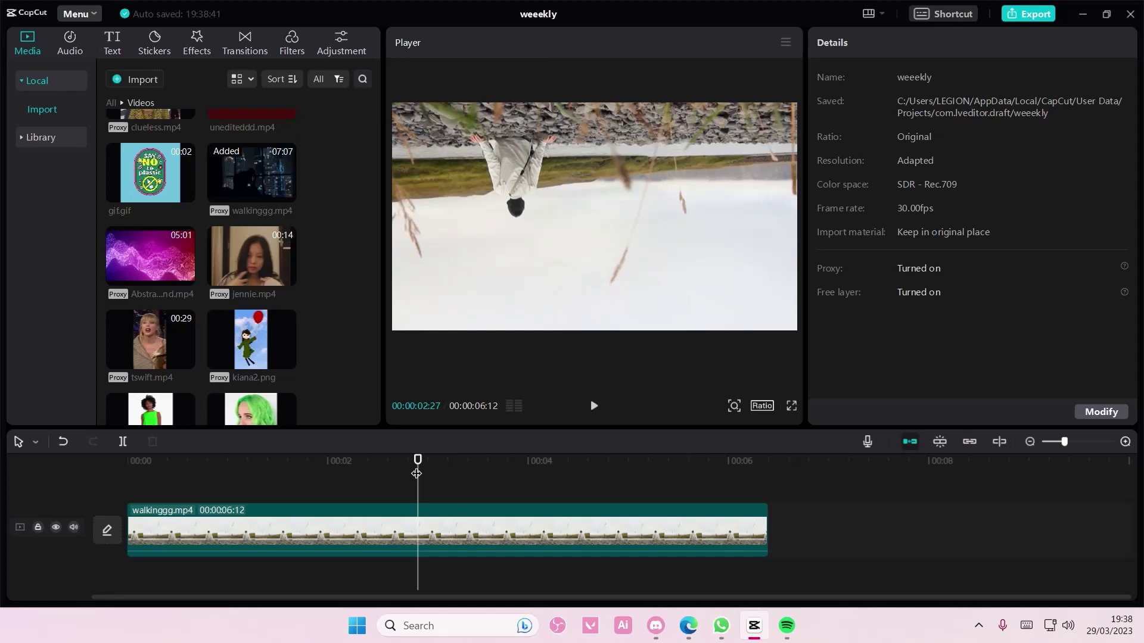
- Play the clip from the start to preview the rotation animation
drag(417, 473, 89, 477)
key(space)
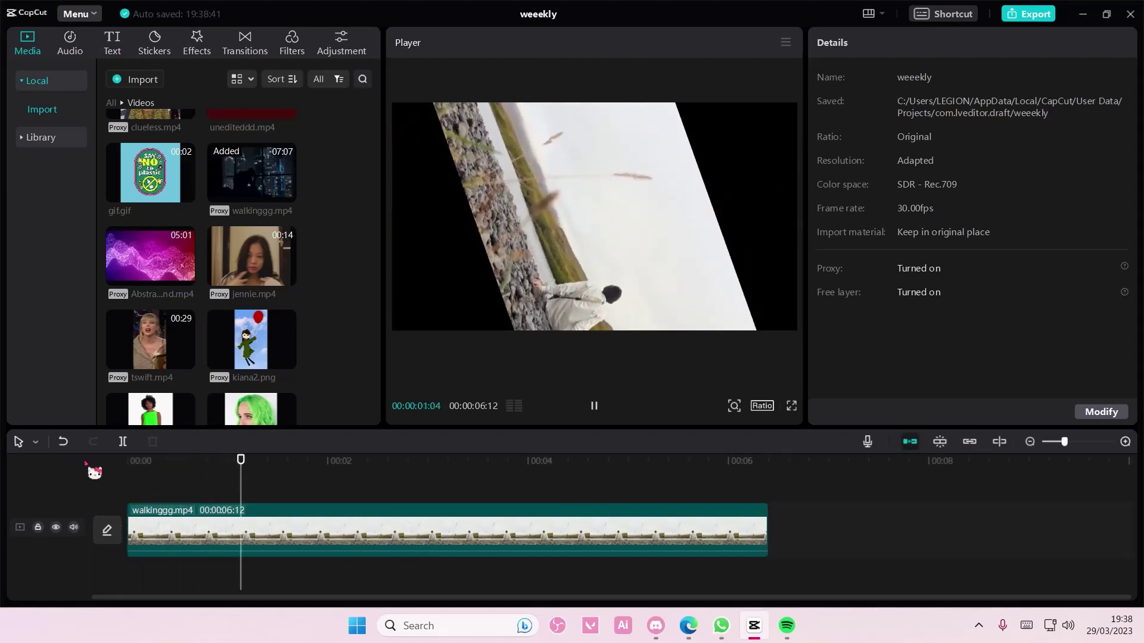
key(space)
- Undo the rotation keyframe on the clip
click(406, 524)
key(ctrl+z)
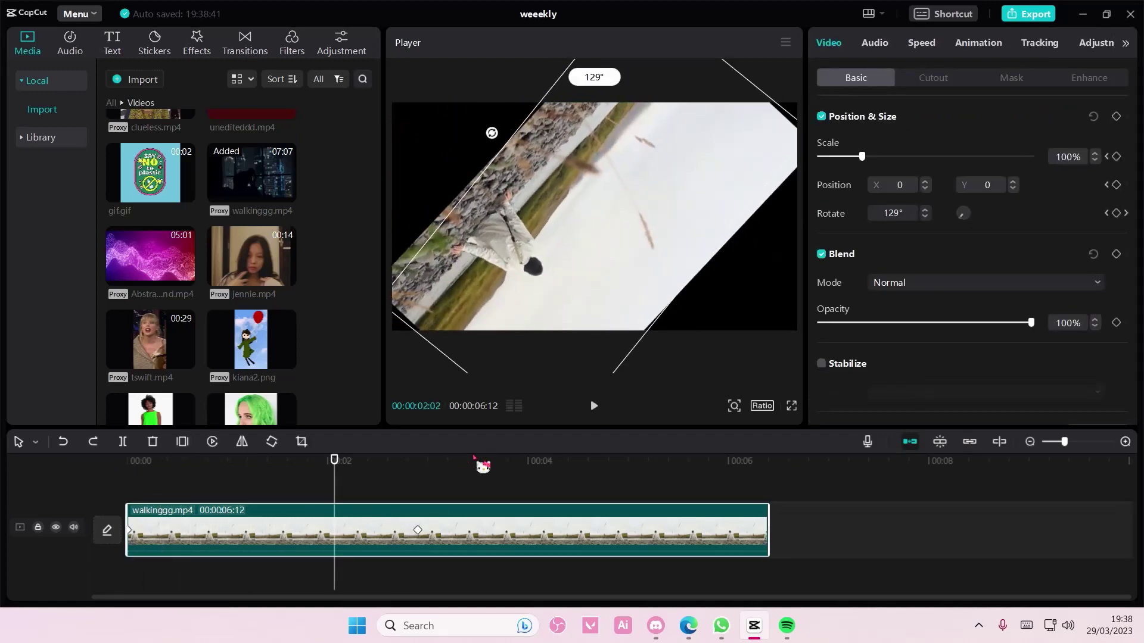
key(ctrl+z)
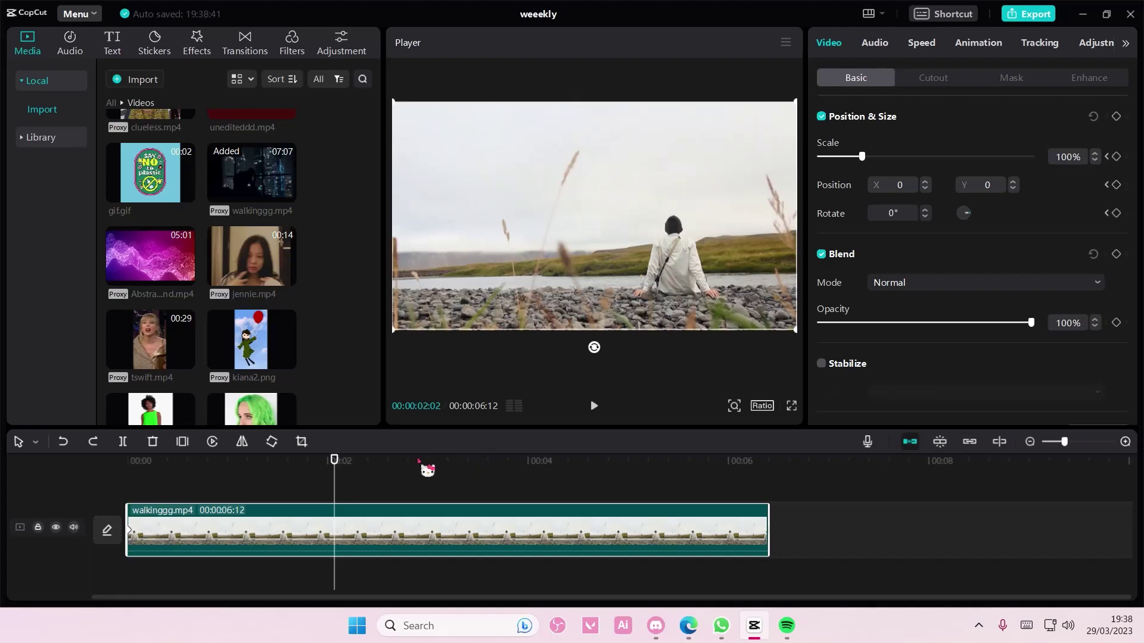
- Add a Position & Size keyframe at 00:00:00:19 and enlarge the clip's scale to about 174%
click(191, 460)
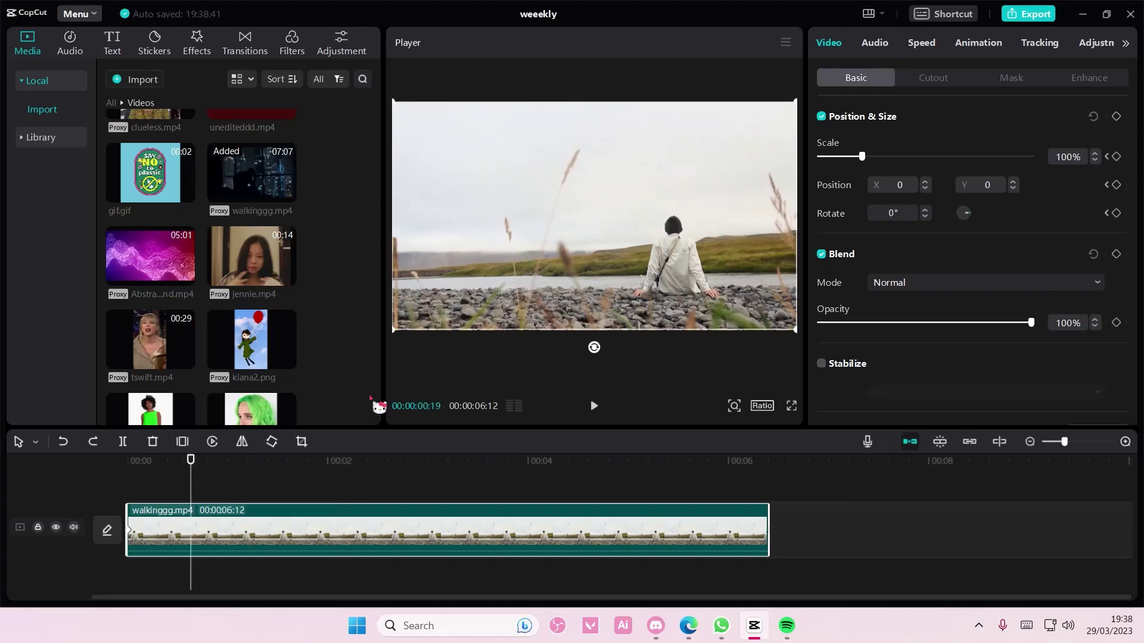
click(1117, 116)
drag(861, 156, 897, 156)
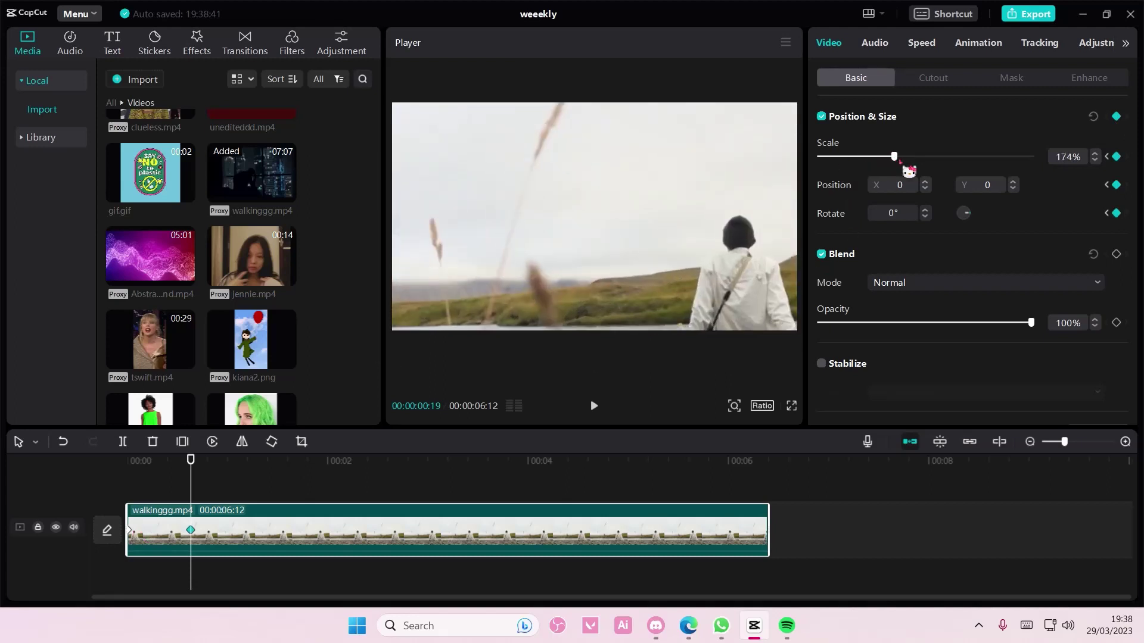
- Play the fast zoom from the start of the clip and undo its keyframes
drag(189, 494, 79, 493)
key(space)
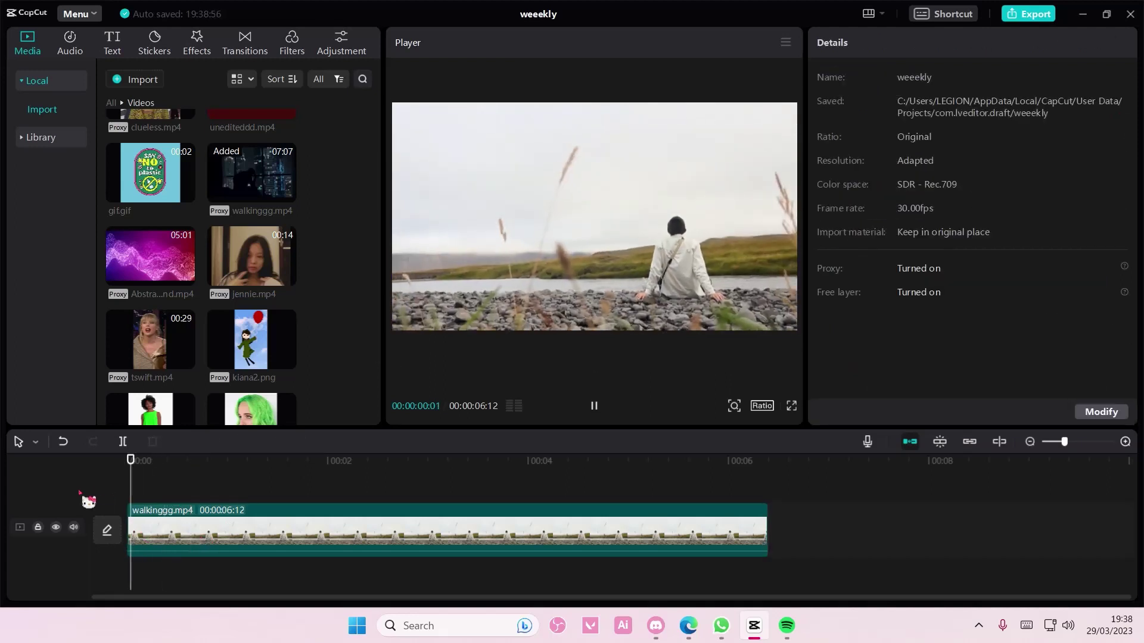
click(261, 552)
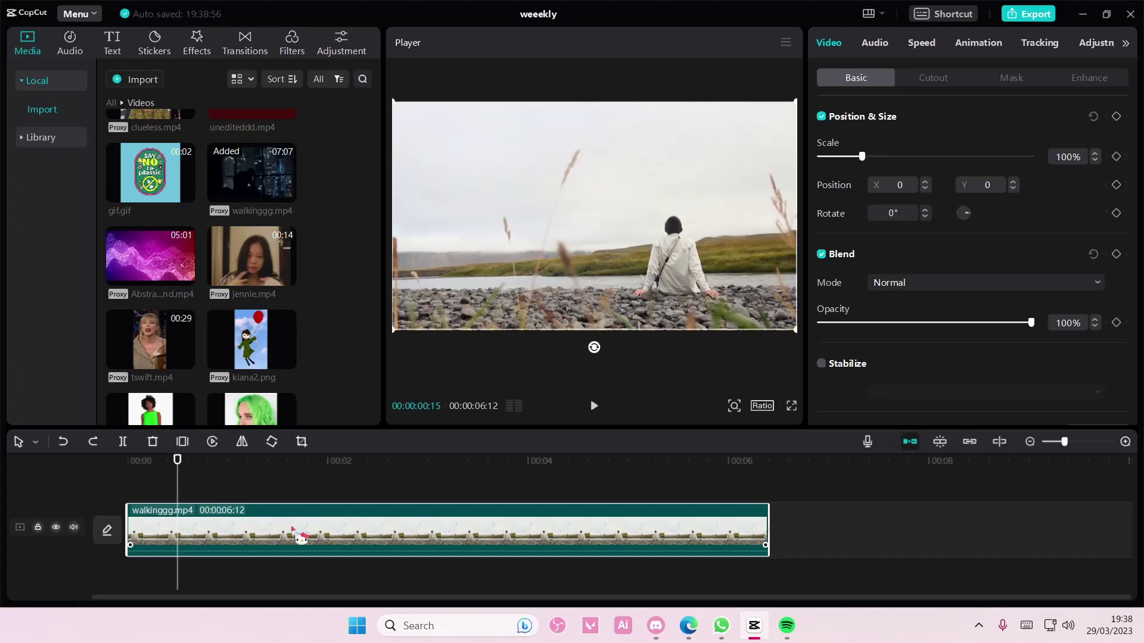
- Fade the clip out with a Blend keyframe at its start and an opacity of 0% at 00:00:03:03
click(126, 488)
click(236, 543)
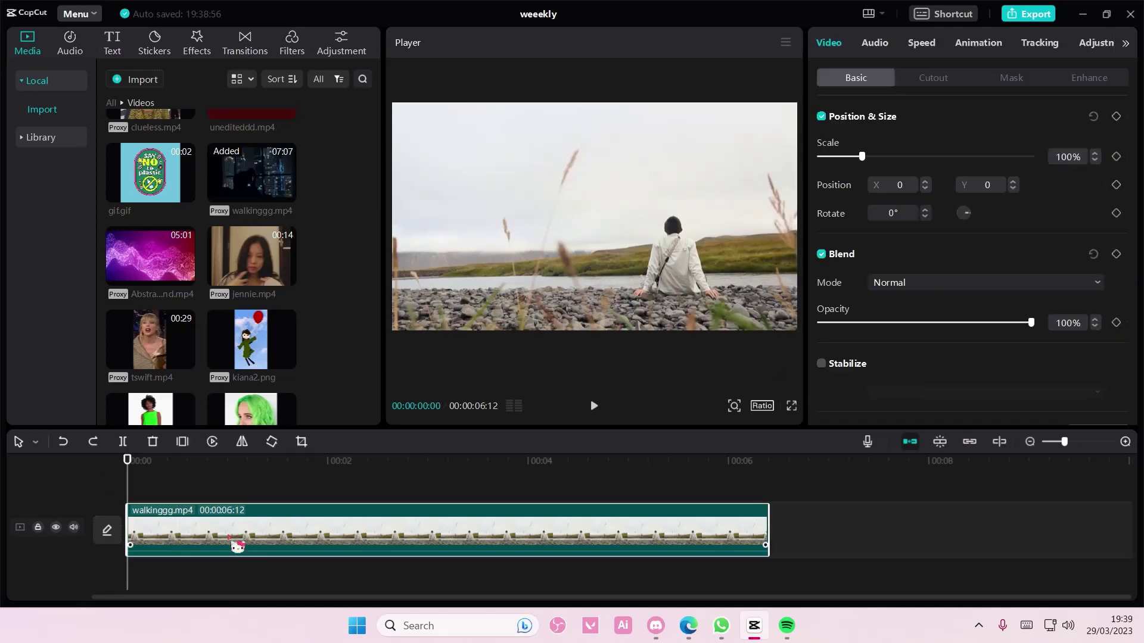
click(1116, 254)
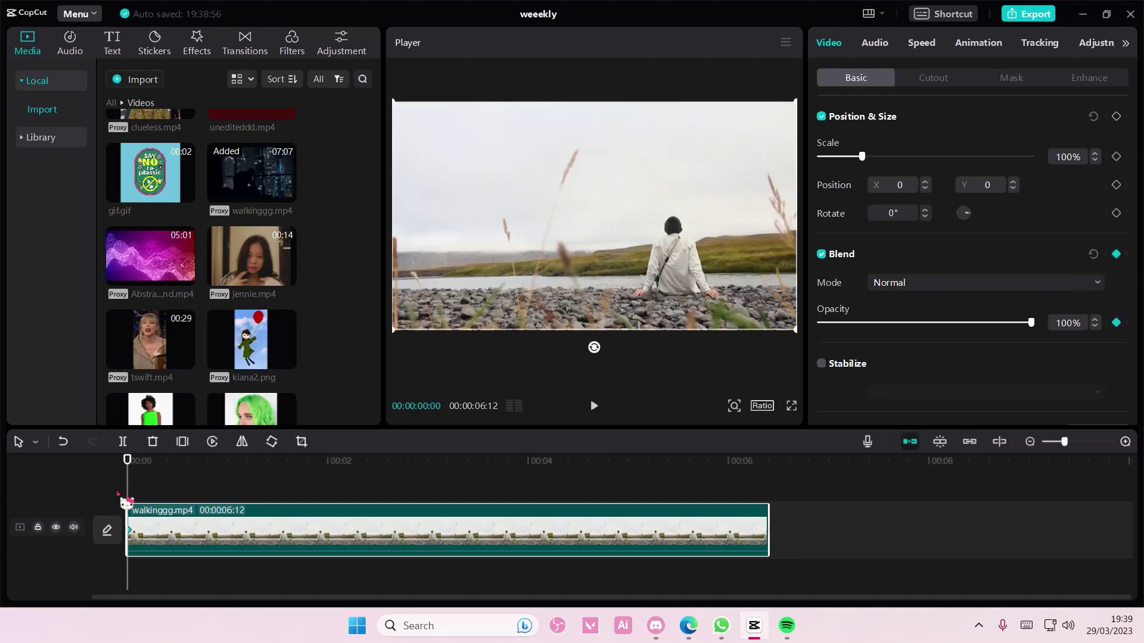
drag(127, 474, 442, 513)
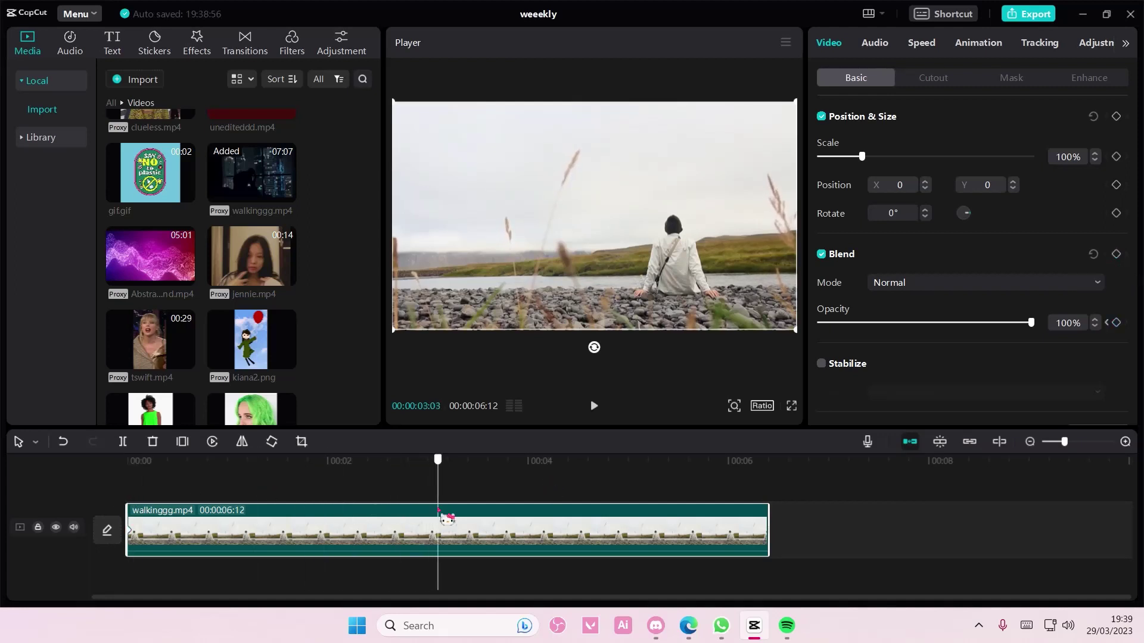
drag(1030, 322, 820, 325)
- Play the opening part of the clip to preview the opacity fade-out
click(182, 480)
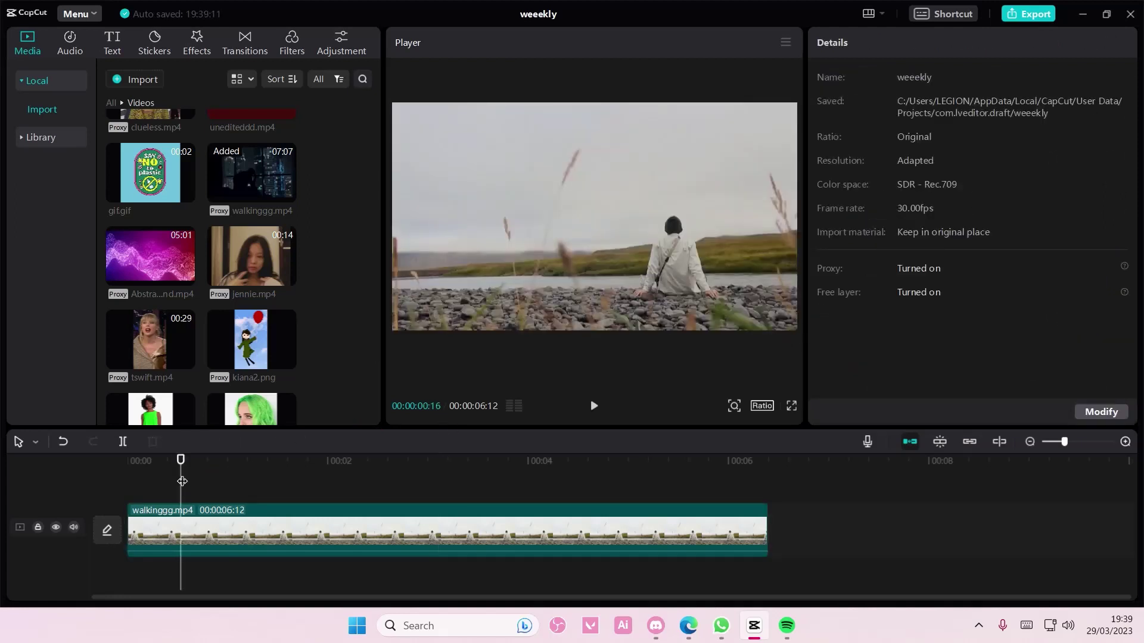
click(209, 492)
key(space)
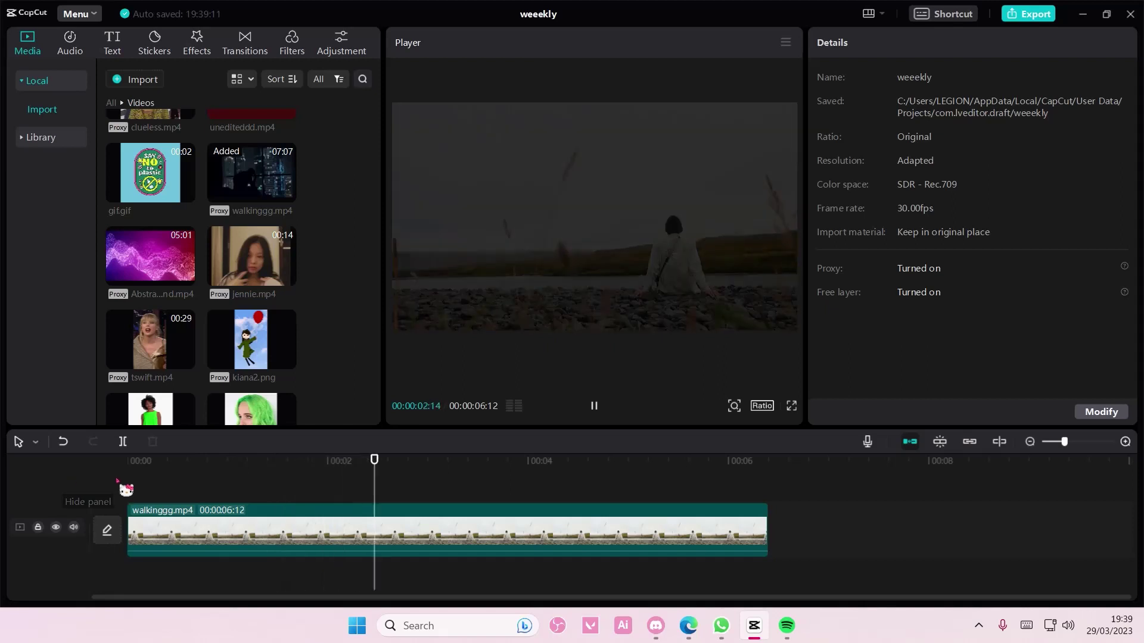
key(space)
- Set the opacity of the keyframe at 00:00:03:03 to 100% and return the playhead to the clip's start
click(415, 521)
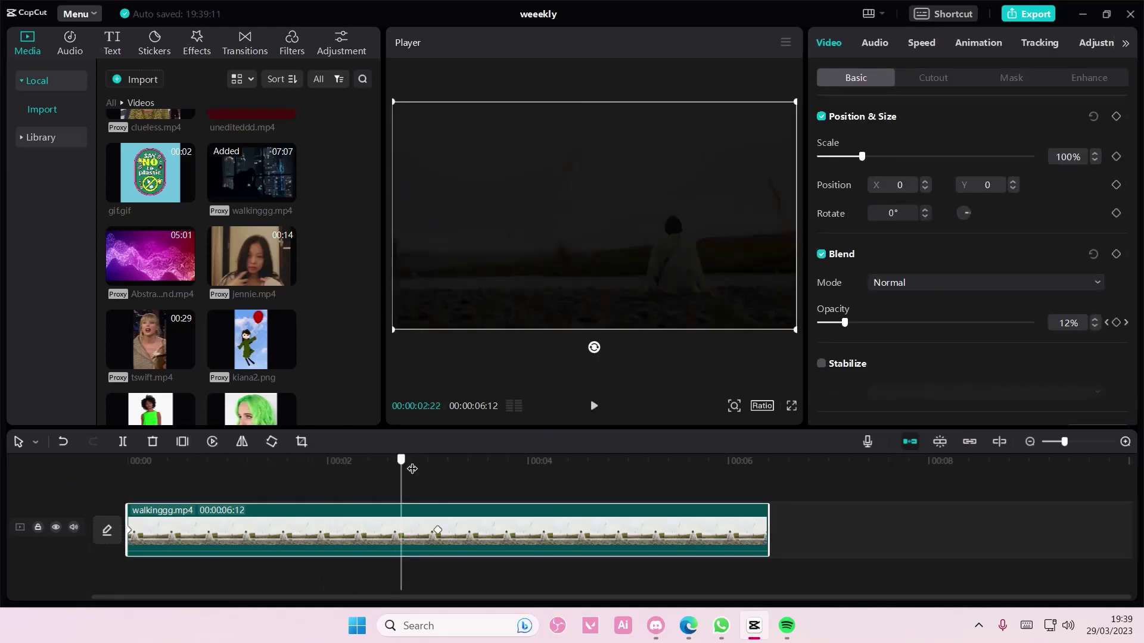
drag(412, 469, 439, 470)
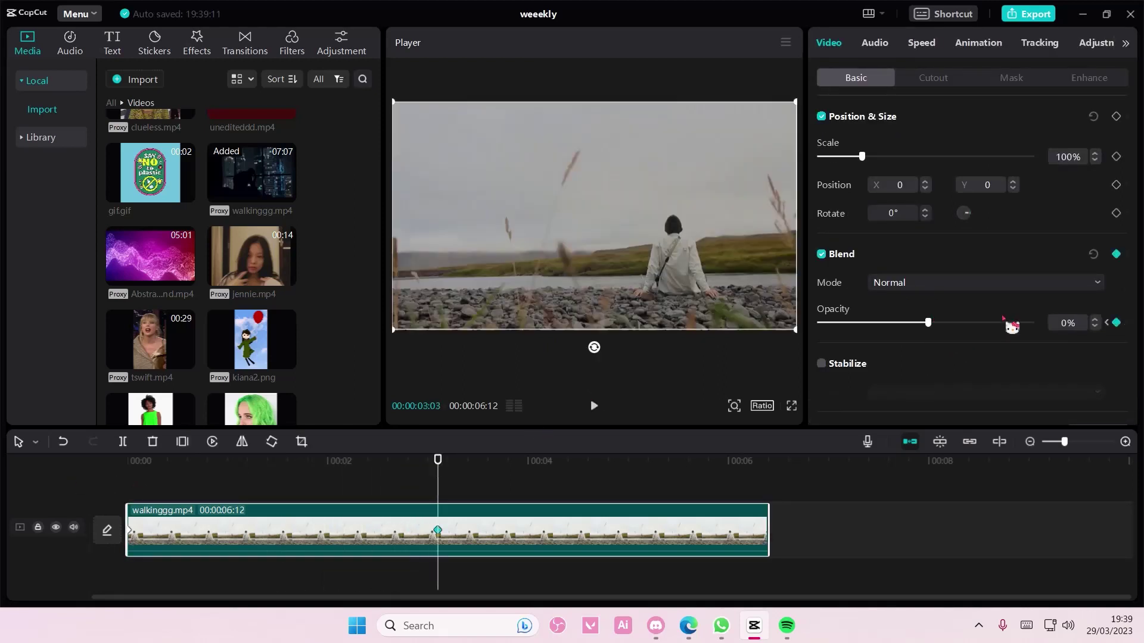
drag(1003, 317, 1033, 320)
drag(442, 464, 100, 469)
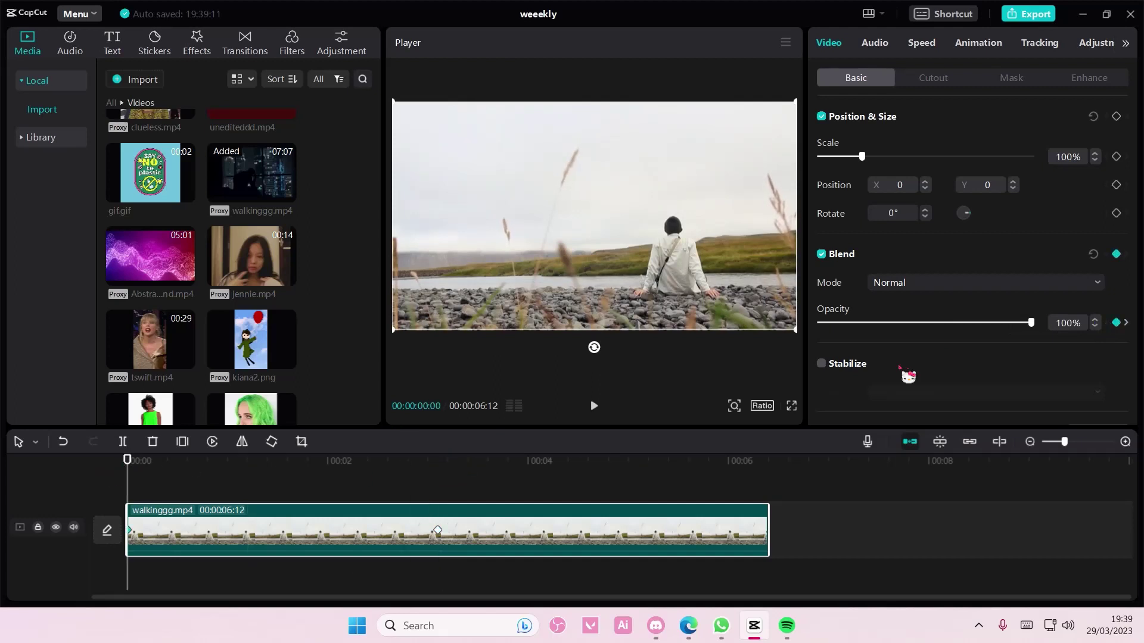
- Lower the opacity of the clip's starting keyframe to its minimum and play the opening to preview the fade-in
drag(1031, 322, 818, 322)
key(space)
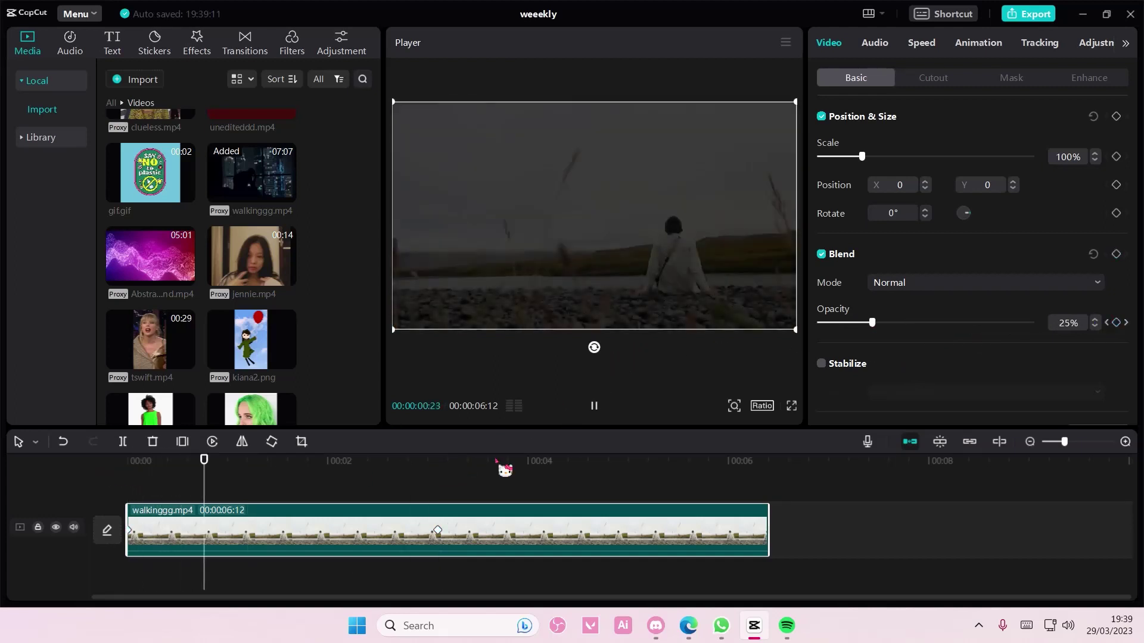
key(space)
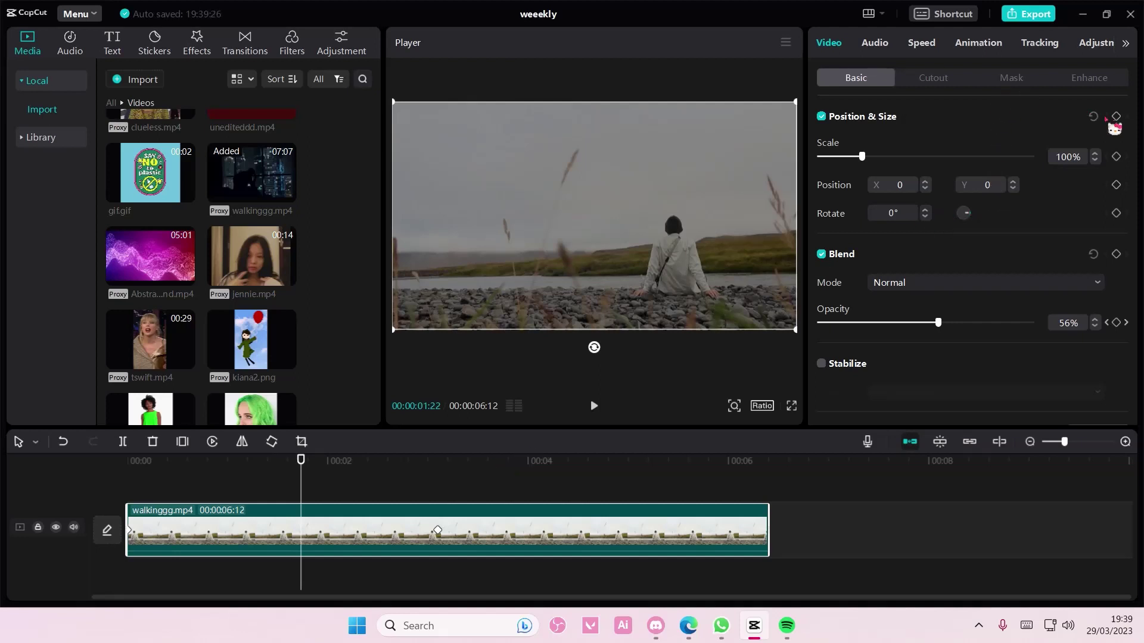
- Undo the clip's opacity keyframes and return the playhead to the clip's start with the clip selected
click(1019, 82)
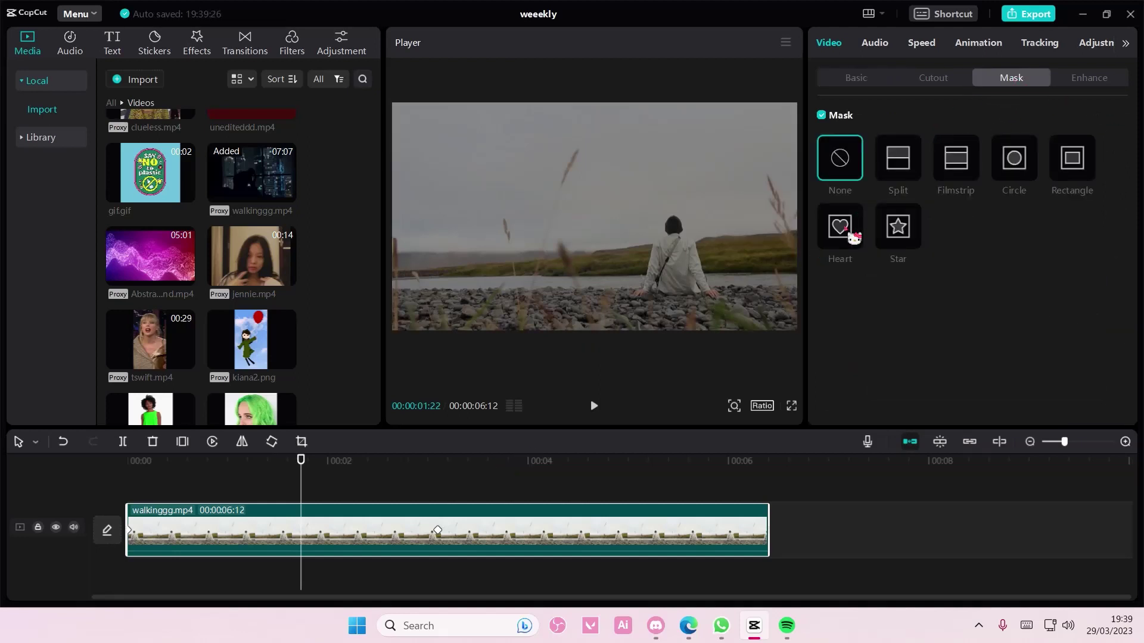
key(space)
click(631, 482)
click(563, 525)
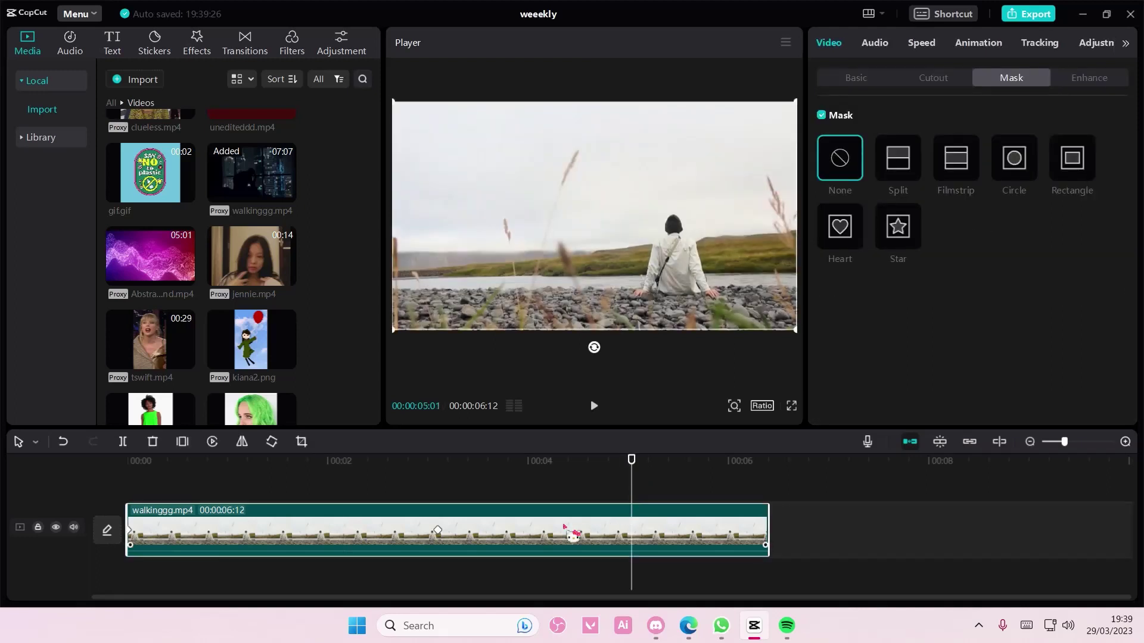
key(ctrl+z)
key(ctrl+z)
drag(626, 469, 63, 492)
click(214, 522)
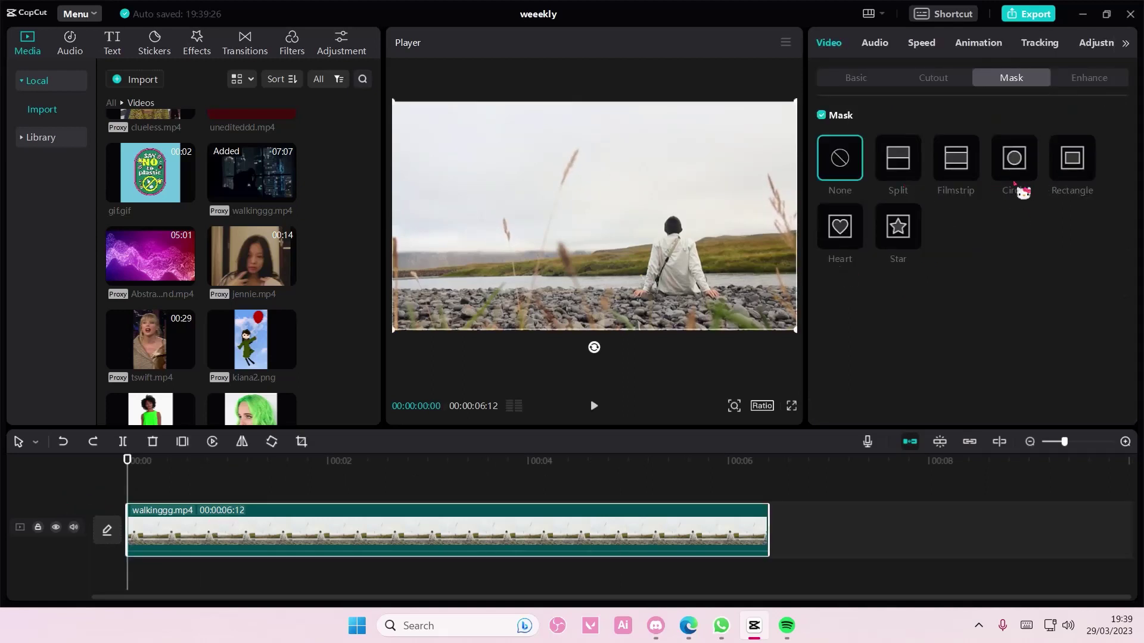
- Apply a Filmstrip mask to the clip and shrink its size to 1 so only a thin line remains
click(972, 178)
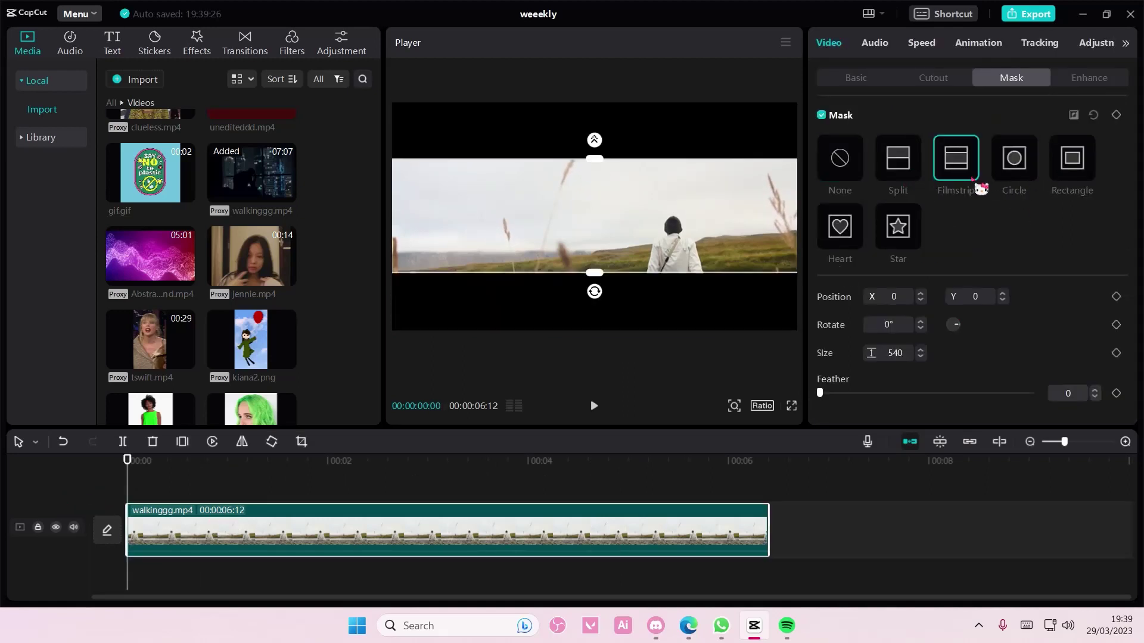
drag(595, 274, 595, 285)
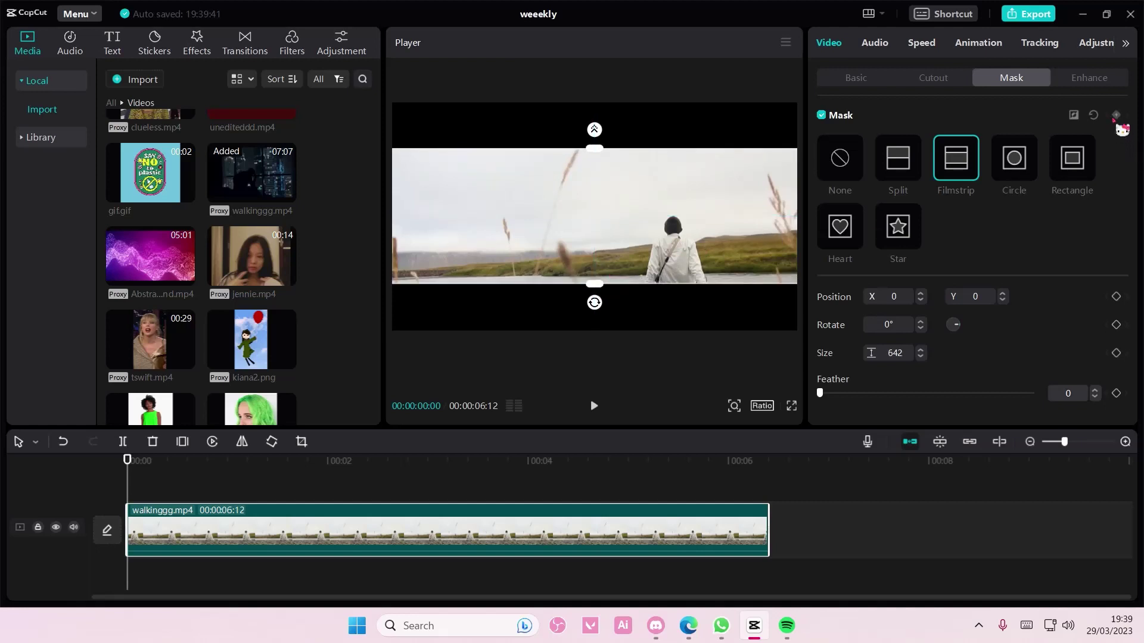
drag(595, 286, 603, 214)
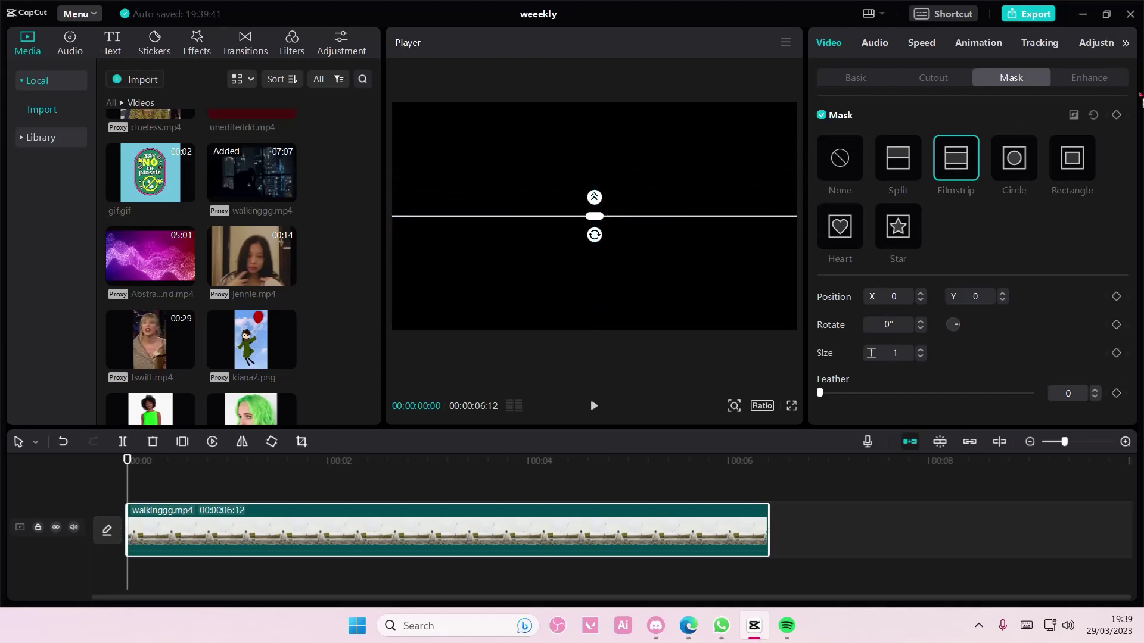
- Add a mask keyframe at the clip's start and enlarge the Filmstrip mask to size 762 at about 3.5 seconds
click(1116, 115)
drag(134, 460, 478, 477)
drag(602, 223, 594, 316)
- Play the clip from its start to preview the opening Filmstrip mask, stop playback and reselect the clip
drag(337, 467, 130, 485)
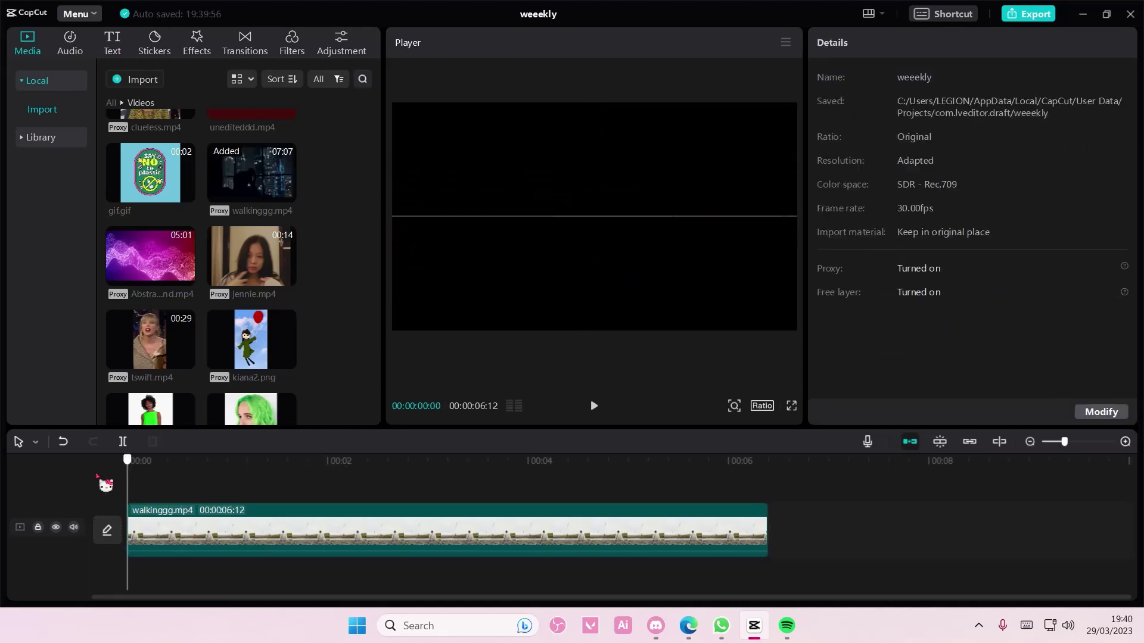
key(space)
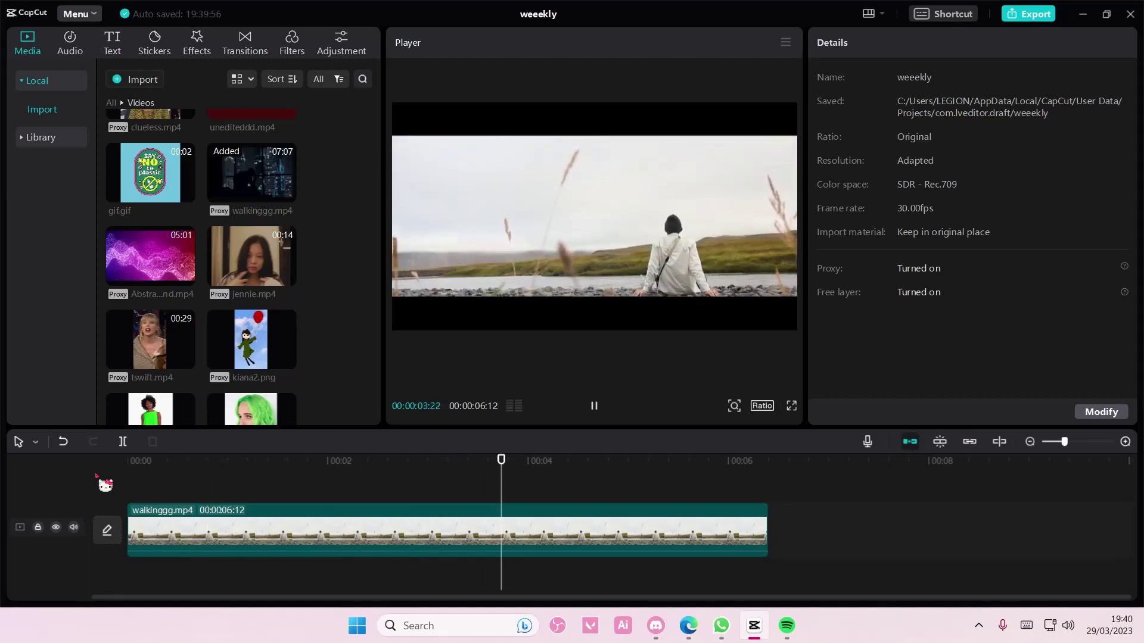
key(space)
click(384, 527)
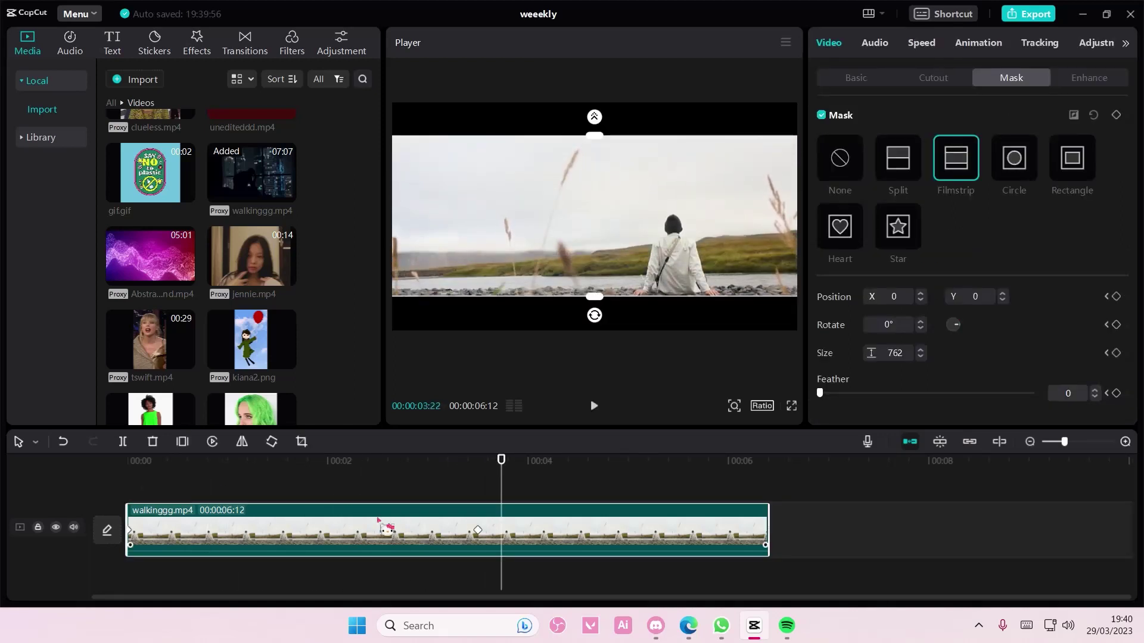